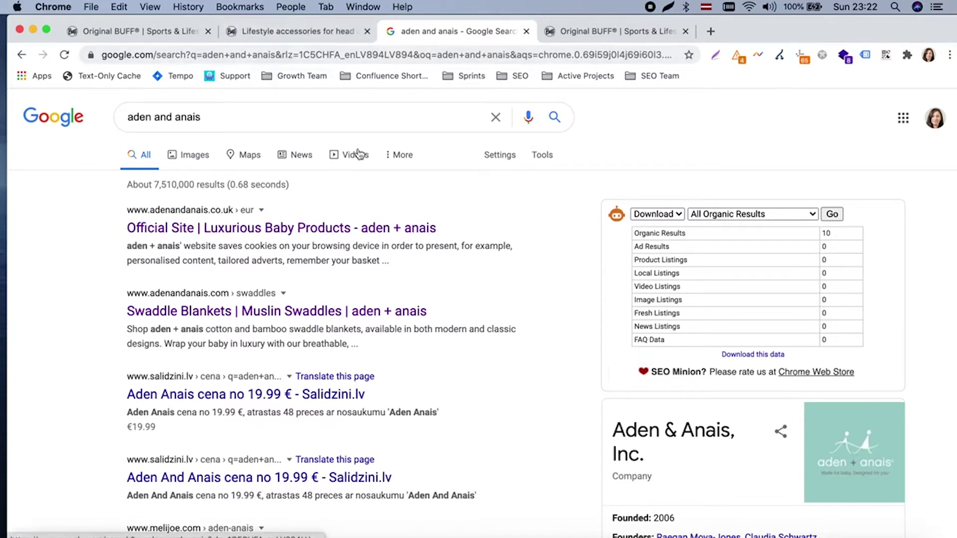
Resubmit the aden and anais search and open the 'Official Site | Luxurious Baby Products' result.
left_click(258, 124)
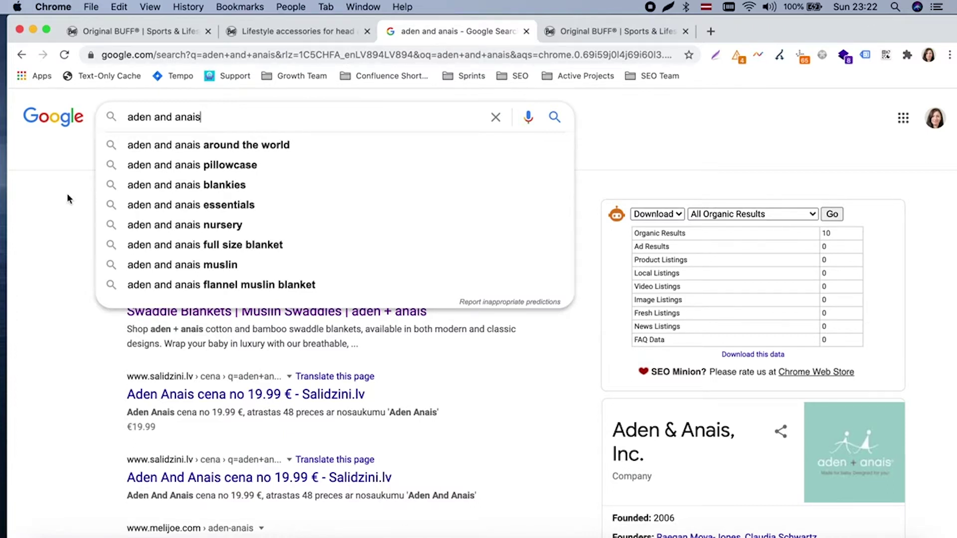
key("Return")
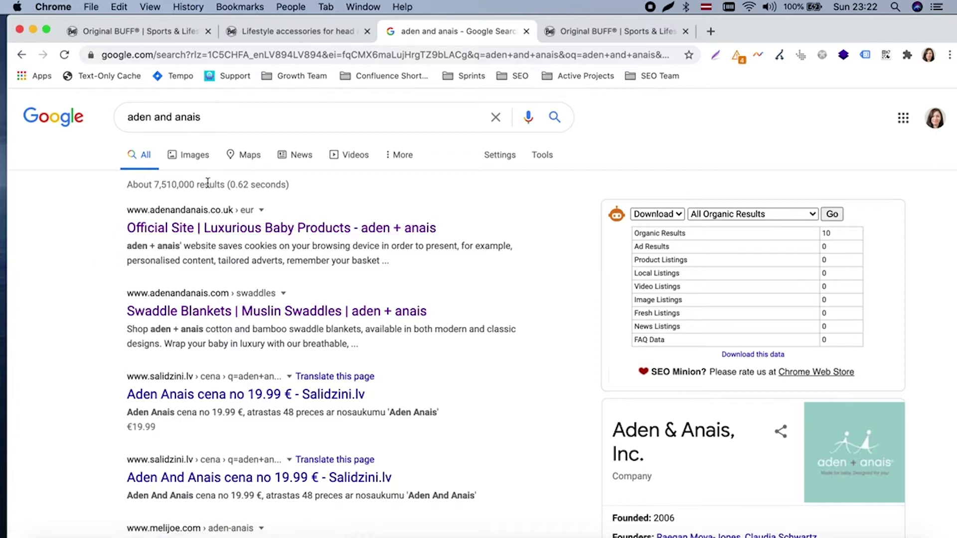
left_click(260, 229)
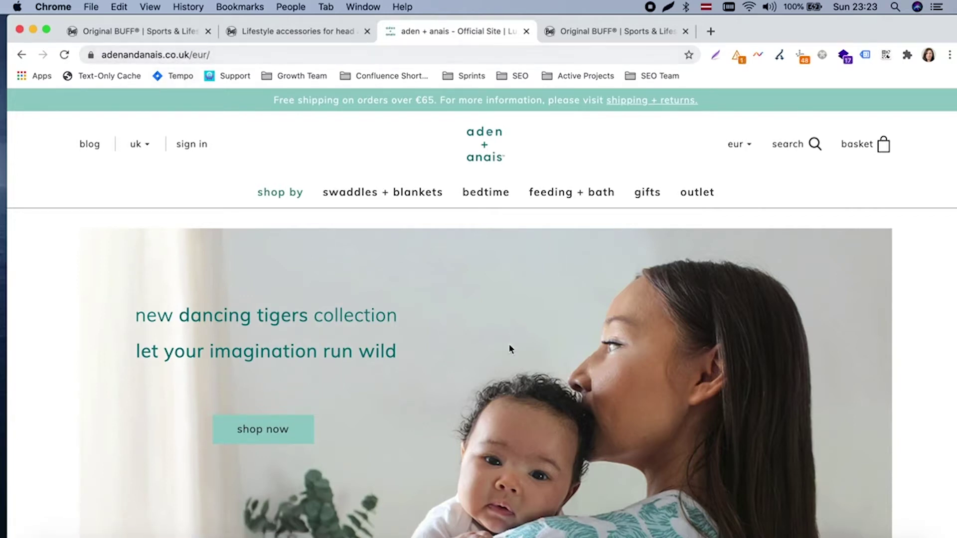
Open the 'in this together' collection from the homepage and scroll toward the cotton muslin dream blanket.
scroll(509, 347, "down", 5)
scroll(509, 348, "down", 10)
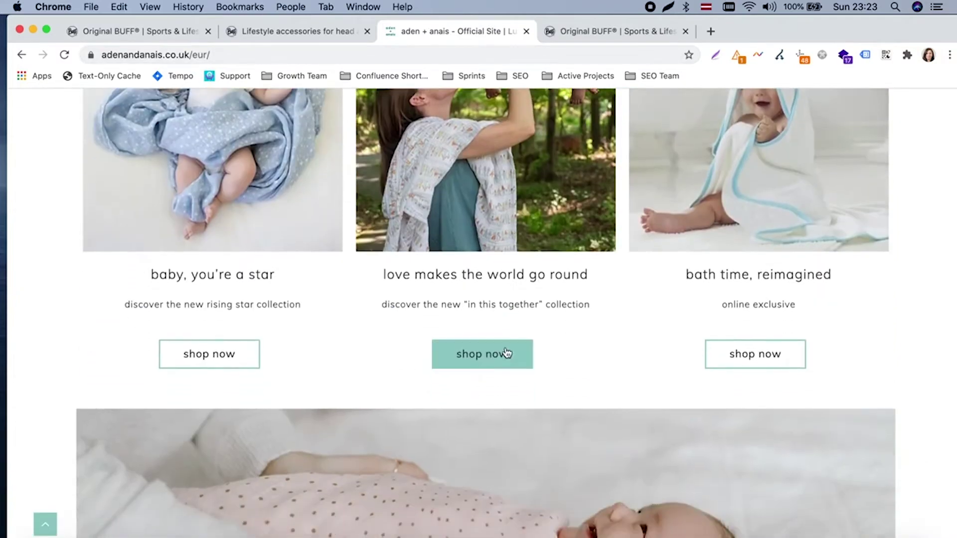
left_click(476, 371)
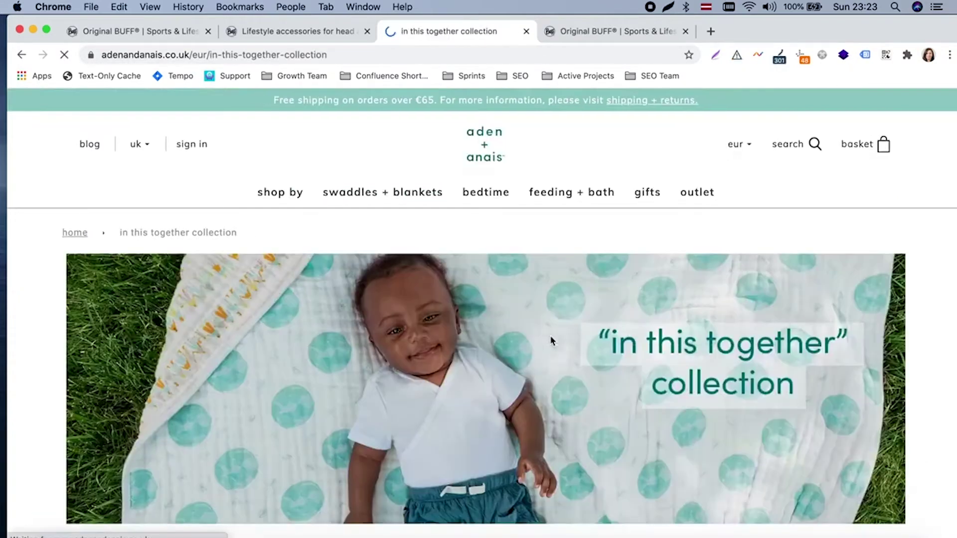
scroll(551, 341, "down", 8)
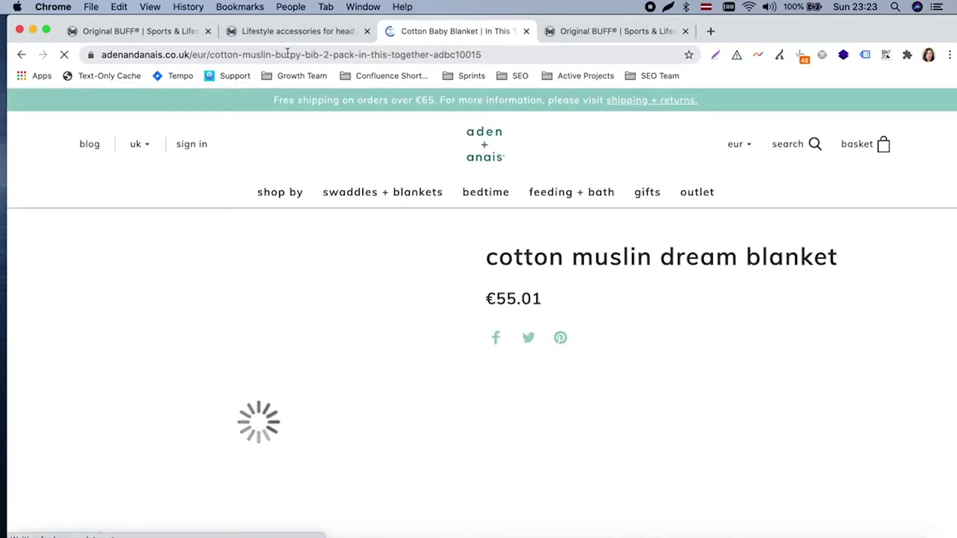
Show the blanket page priced in GBP, then go back to the euro version.
left_click(226, 53)
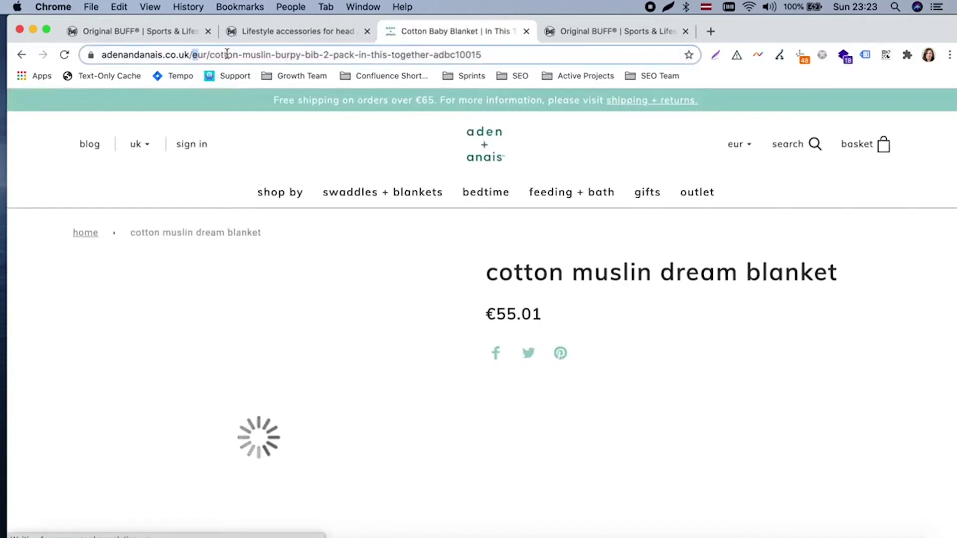
left_click_drag(227, 53, 486, 54)
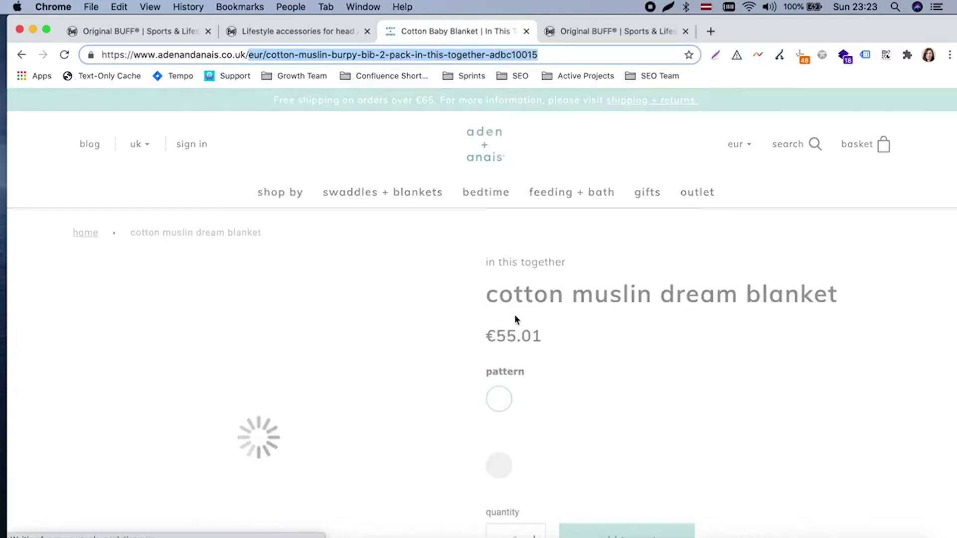
left_click(731, 147)
left_click(738, 169)
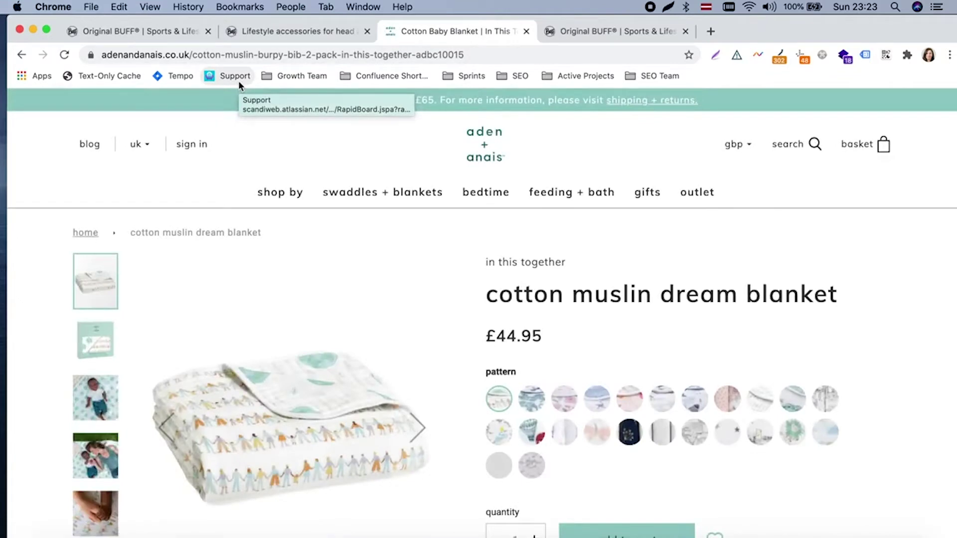
left_click(22, 55)
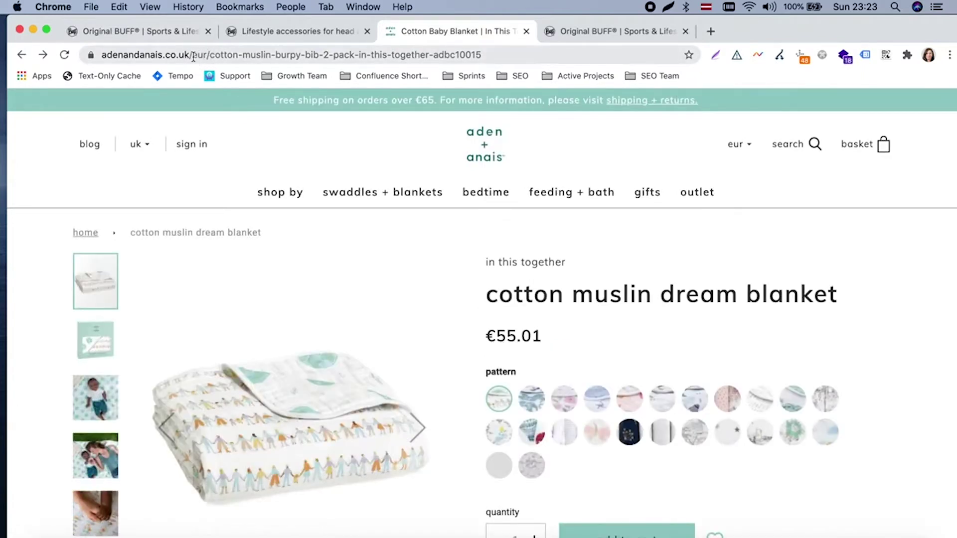
Delete the product path from the address to load the adenandanais.co.uk/eur/ homepage.
mouse_move(291, 196)
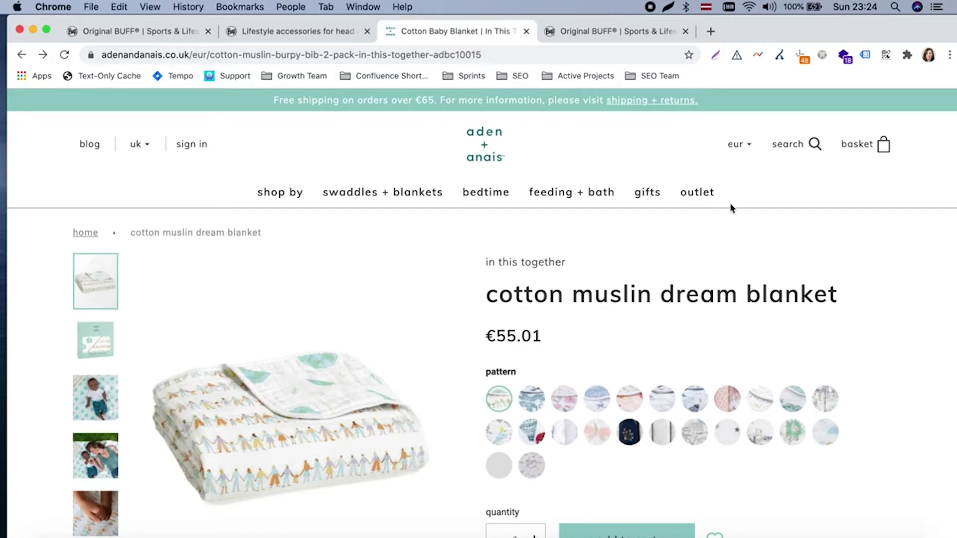
left_click(209, 52)
left_click_drag(210, 52, 521, 54)
key("BackSpace")
key("Return")
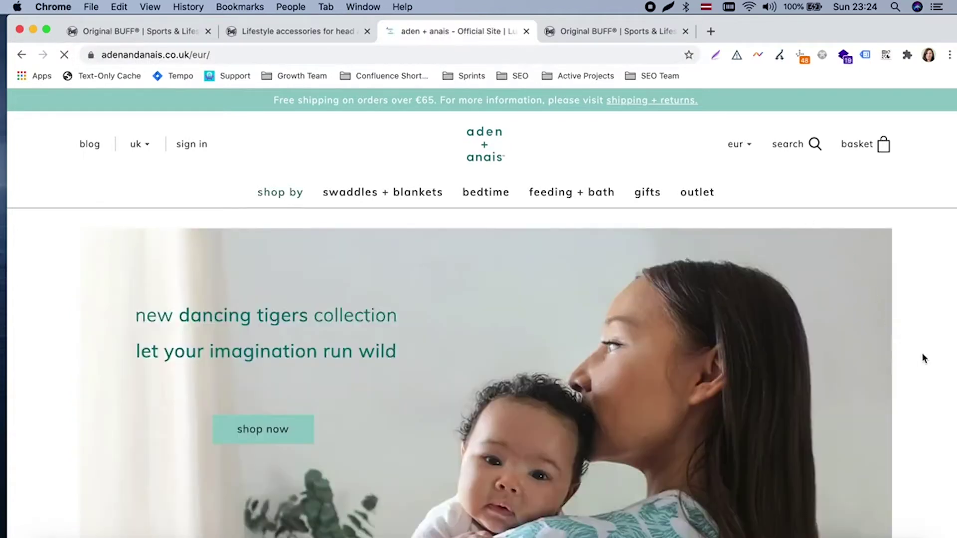
right_click(921, 352)
Inspect the homepage and search Elements for 'hrefla' to reveal the x-default, en-US and en-GB links.
left_click(867, 514)
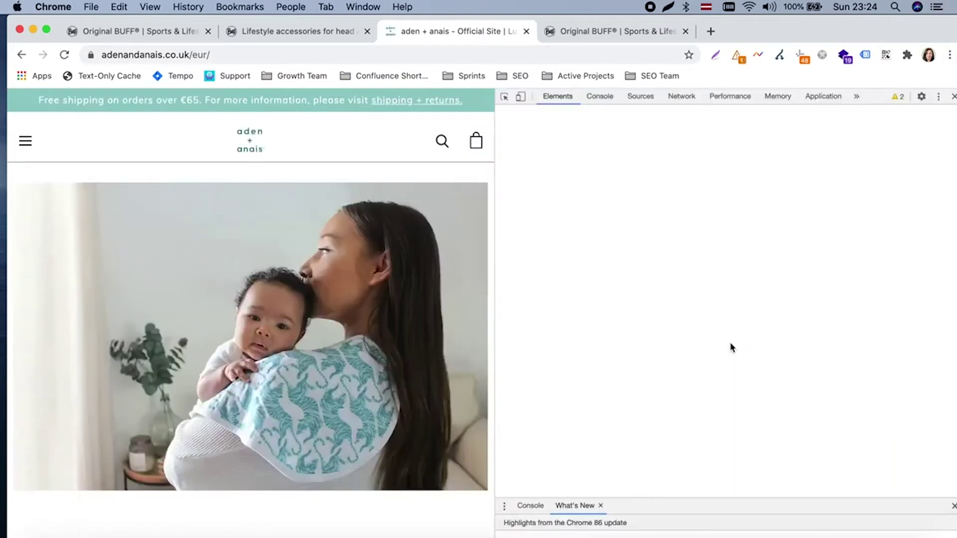
key("super+f")
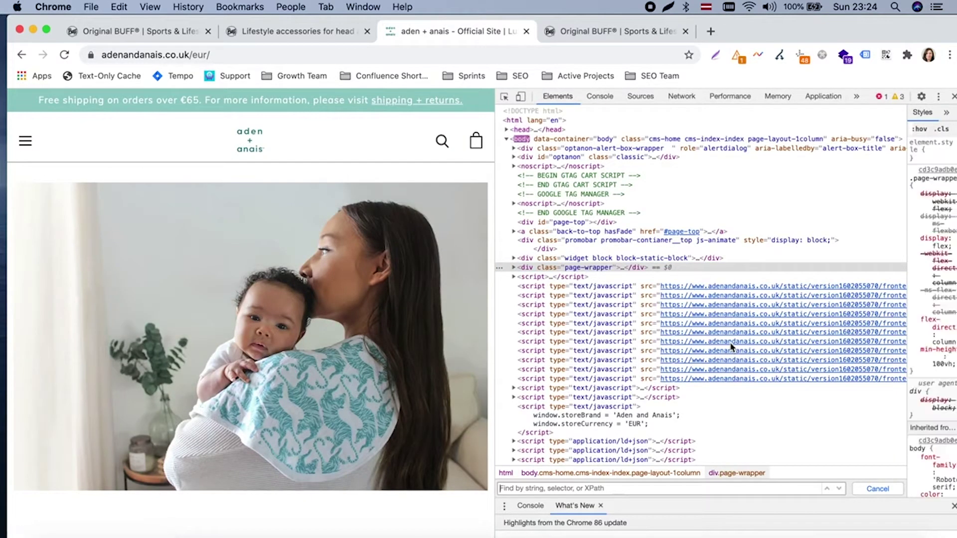
type("hrefla")
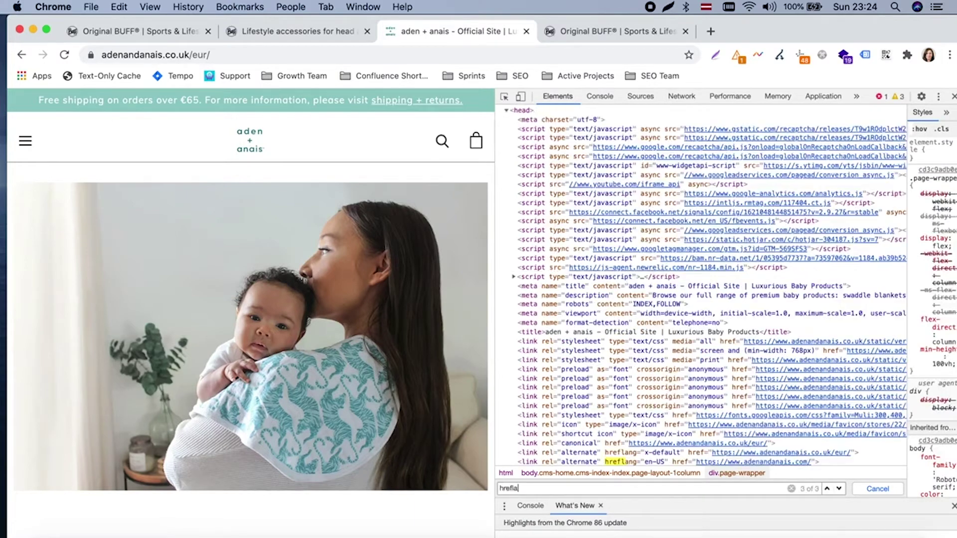
scroll(728, 381, "down", 5)
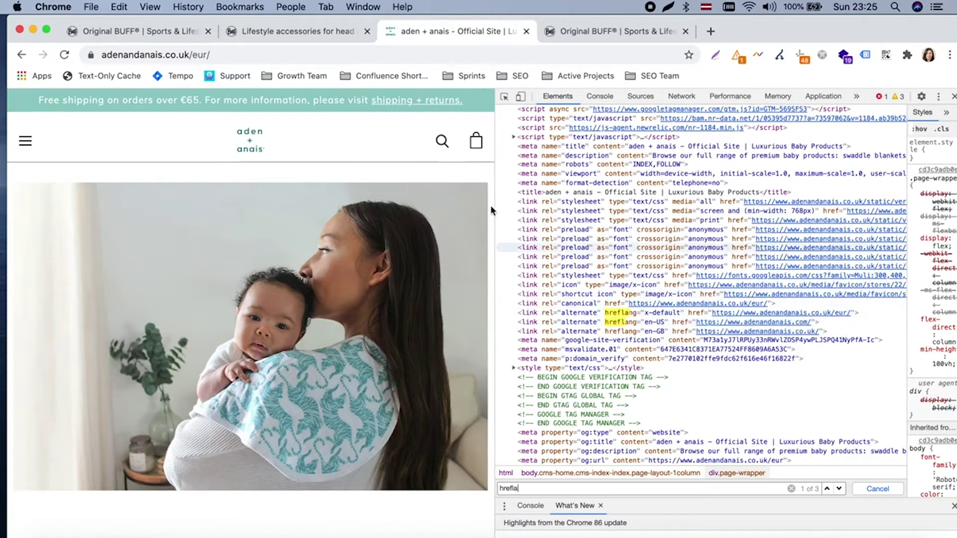
Open the blankets 'shop all' page under swaddles + blankets and return to the hreflang search.
left_click_drag(498, 175, 564, 179)
mouse_move(237, 189)
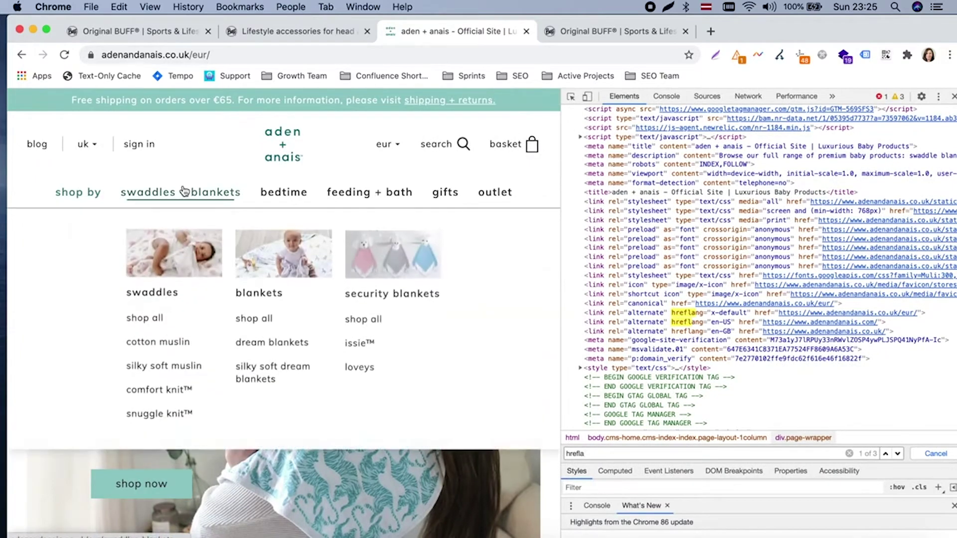
left_click(246, 319)
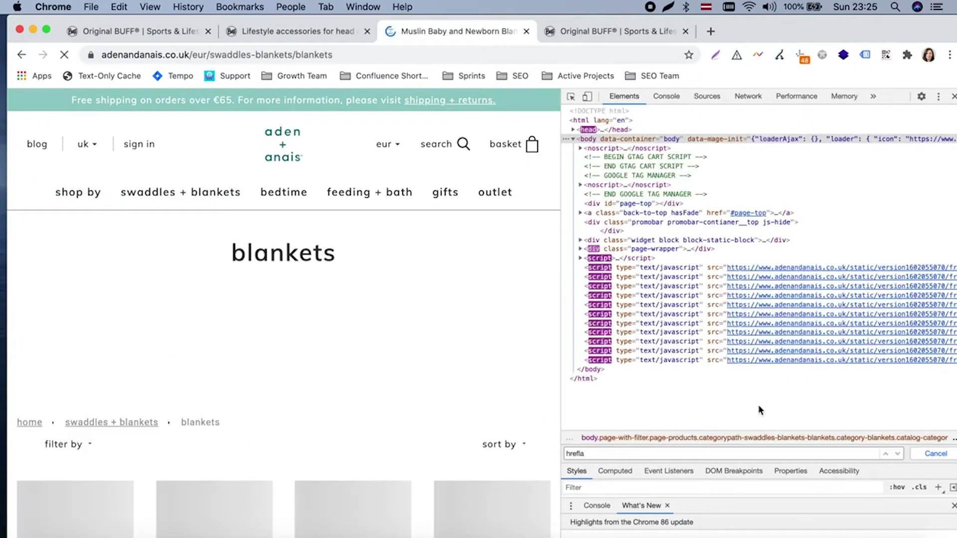
left_click(636, 454)
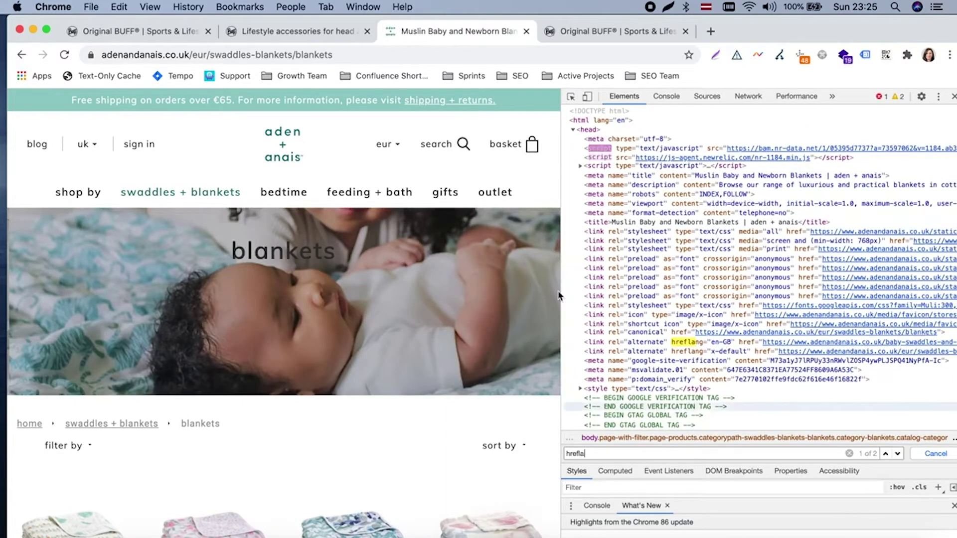
left_click_drag(559, 295, 418, 250)
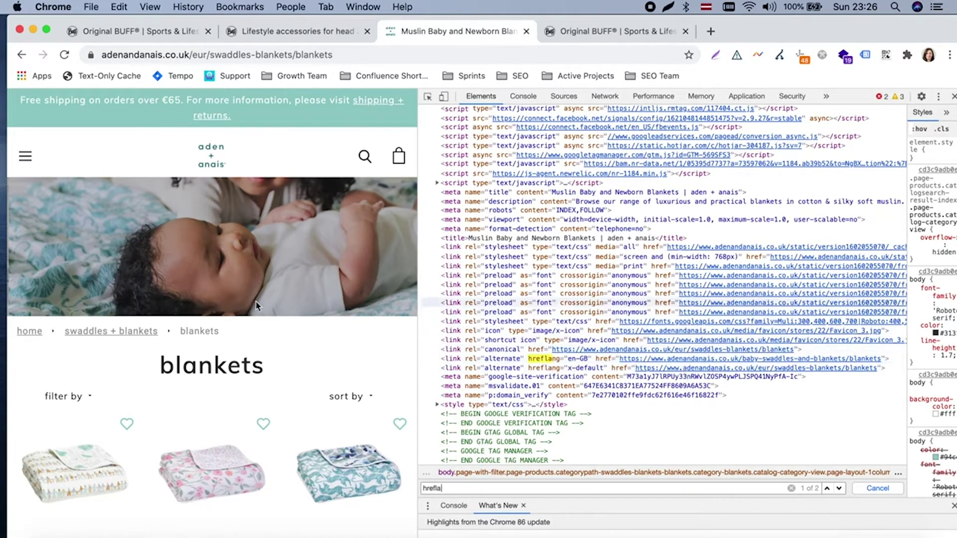
Scroll the blankets source to the hreflang links: en-GB to .co.uk, x-default to /eur/.
scroll(231, 326, "down", 5)
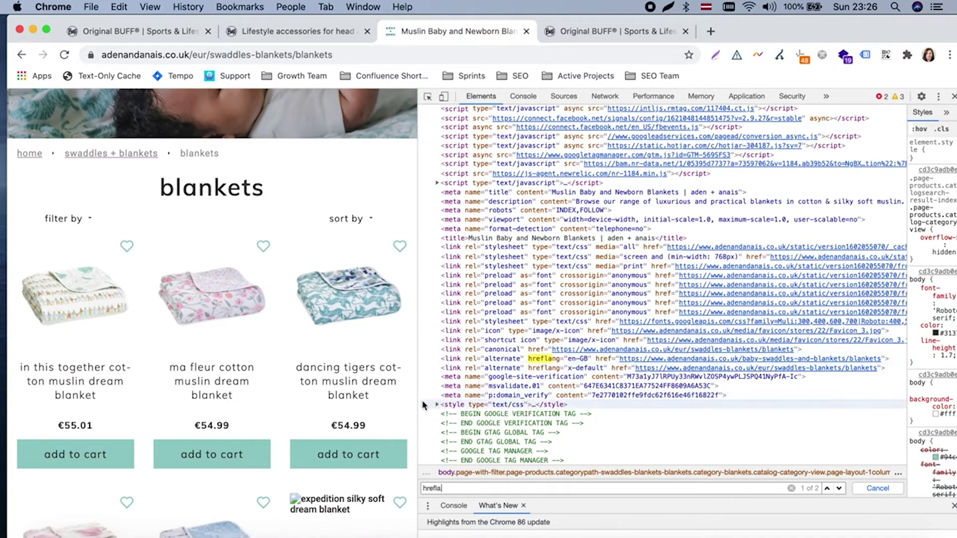
scroll(194, 309, "up", 1)
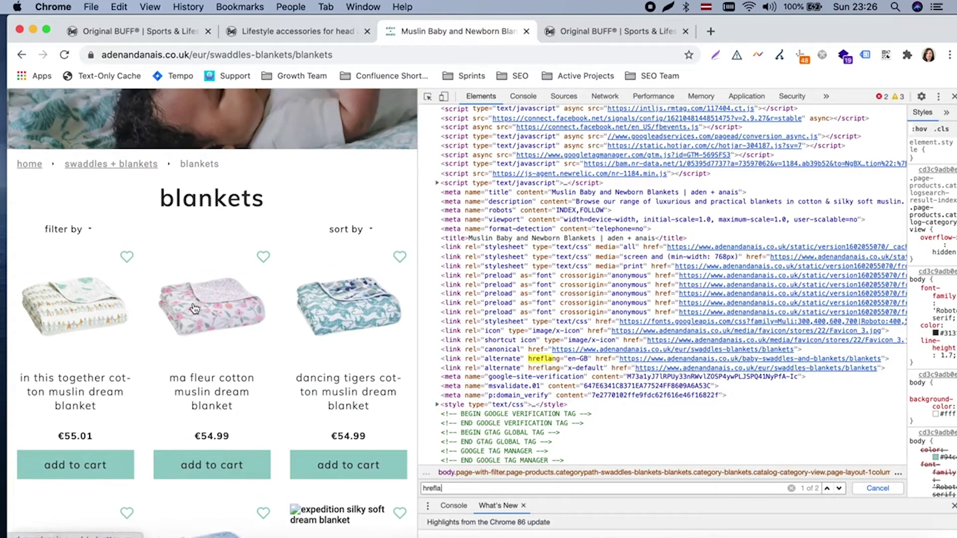
scroll(195, 309, "up", 3)
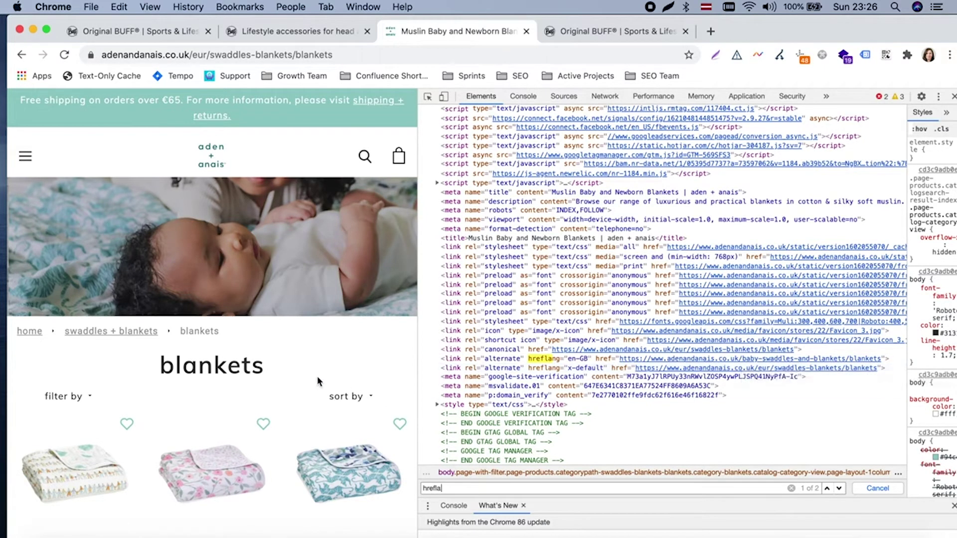
scroll(317, 377, "down", 3)
scroll(318, 383, "down", 1)
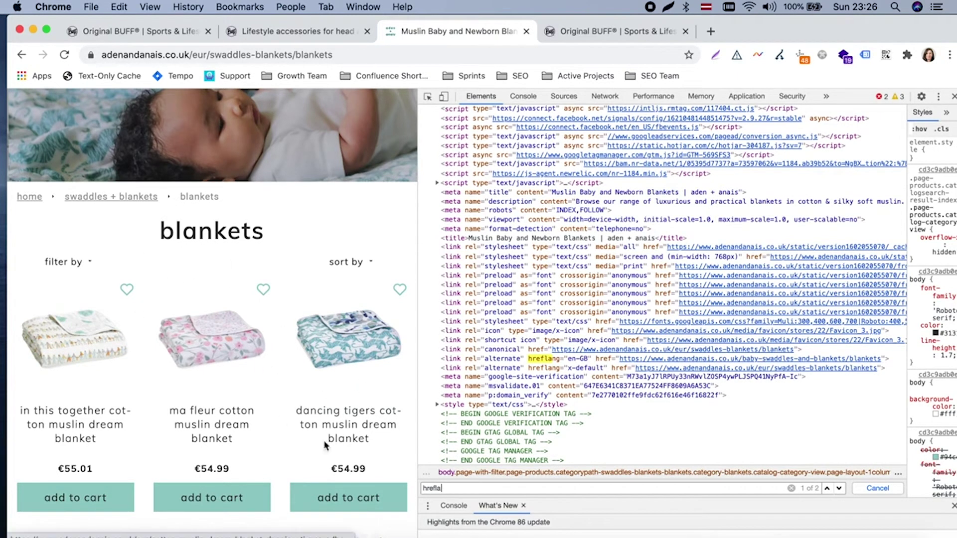
scroll(319, 423, "down", 4)
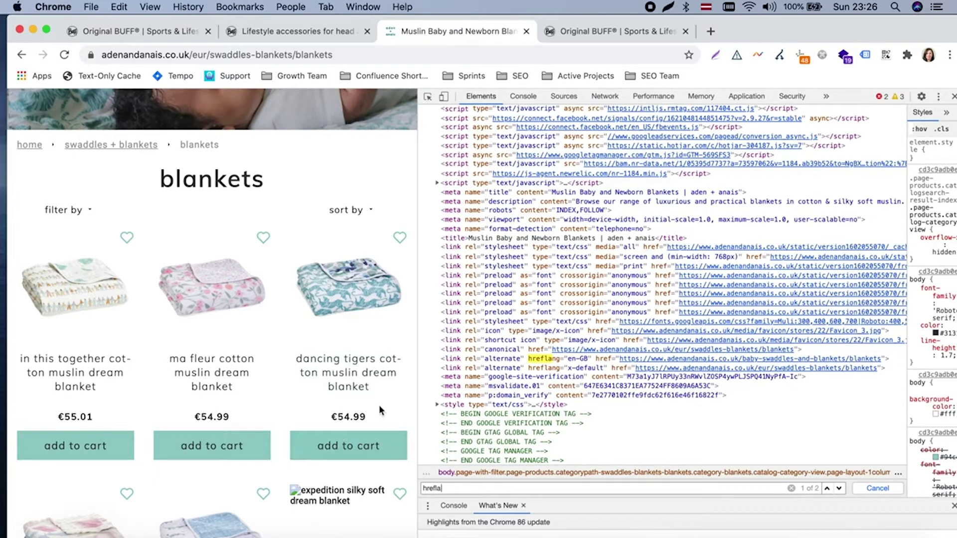
scroll(323, 418, "up", 4)
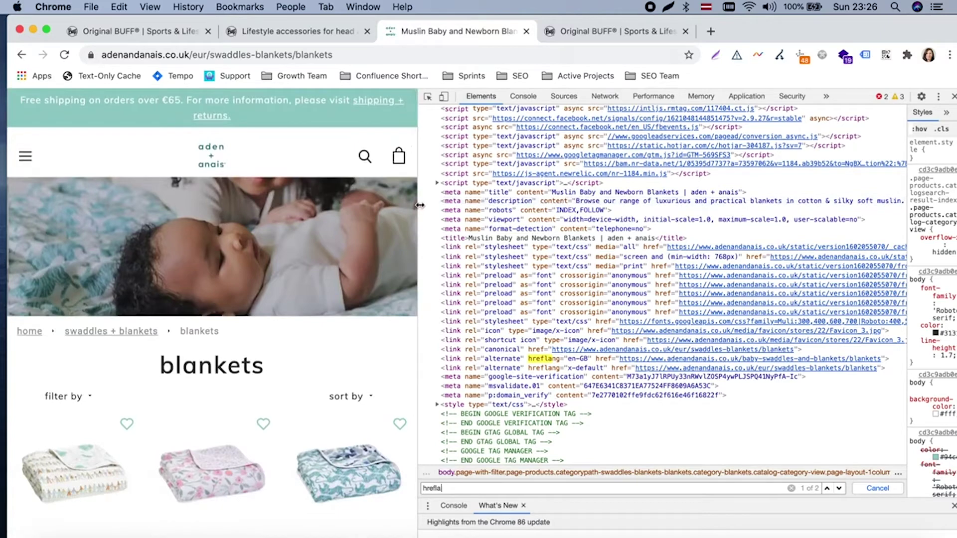
Widen the page viewport and switch the store currency from eur to gbp.
left_click_drag(419, 205, 623, 224)
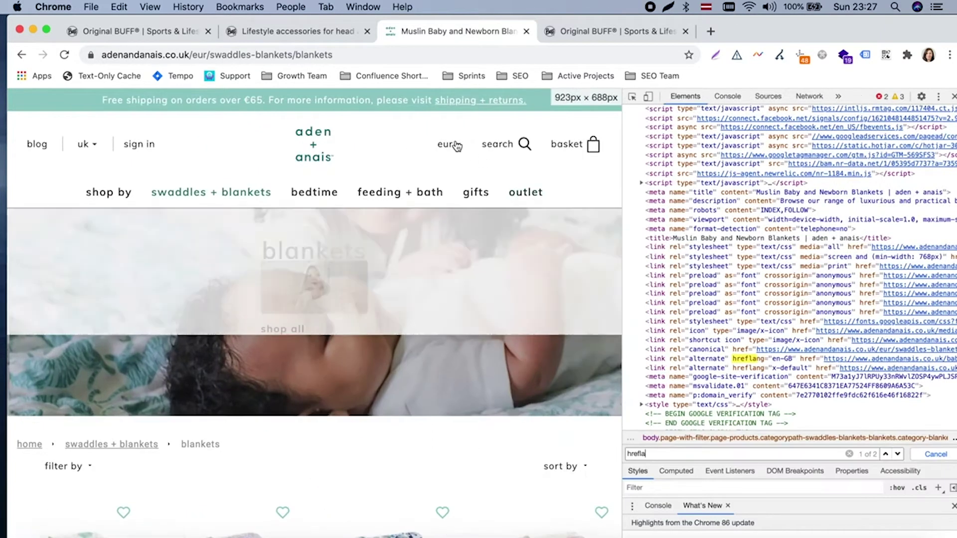
left_click(456, 144)
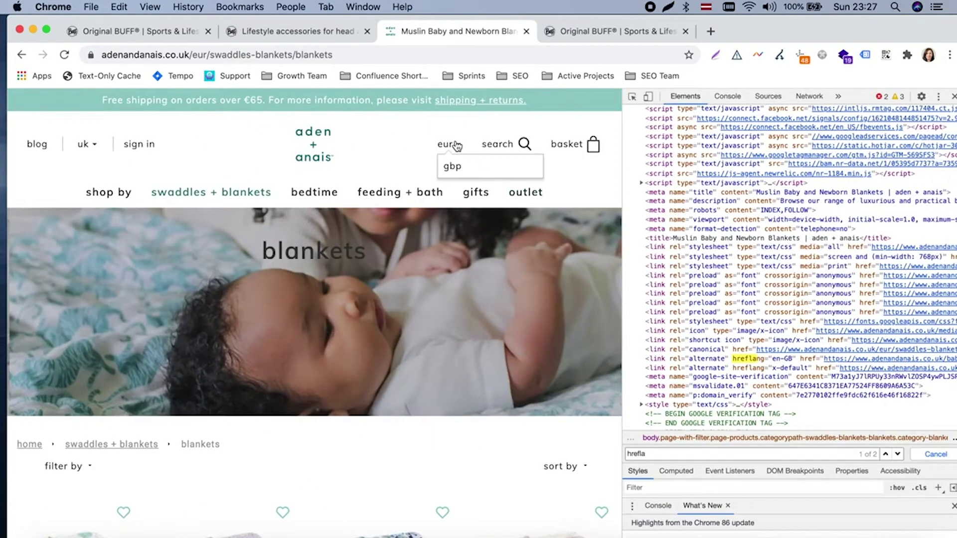
left_click(452, 167)
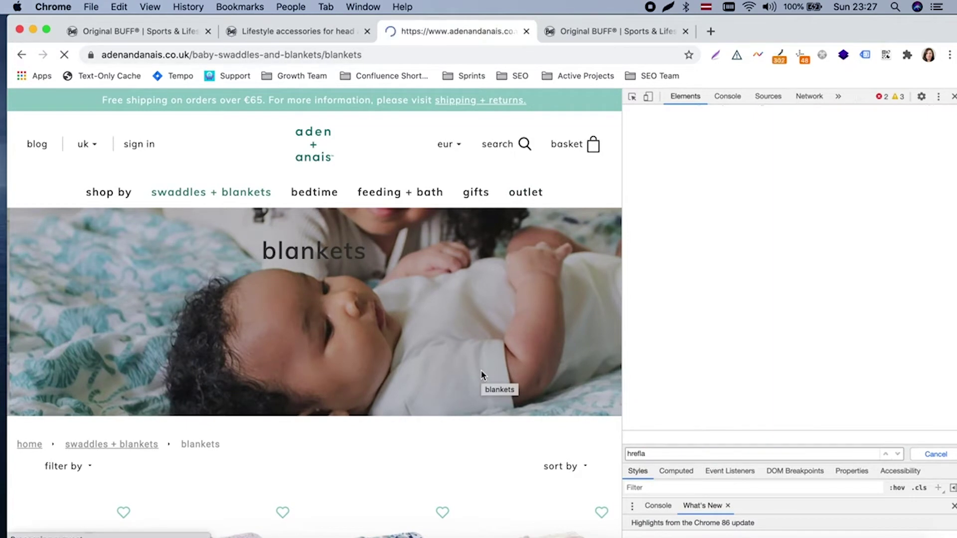
scroll(481, 375, "down", 5)
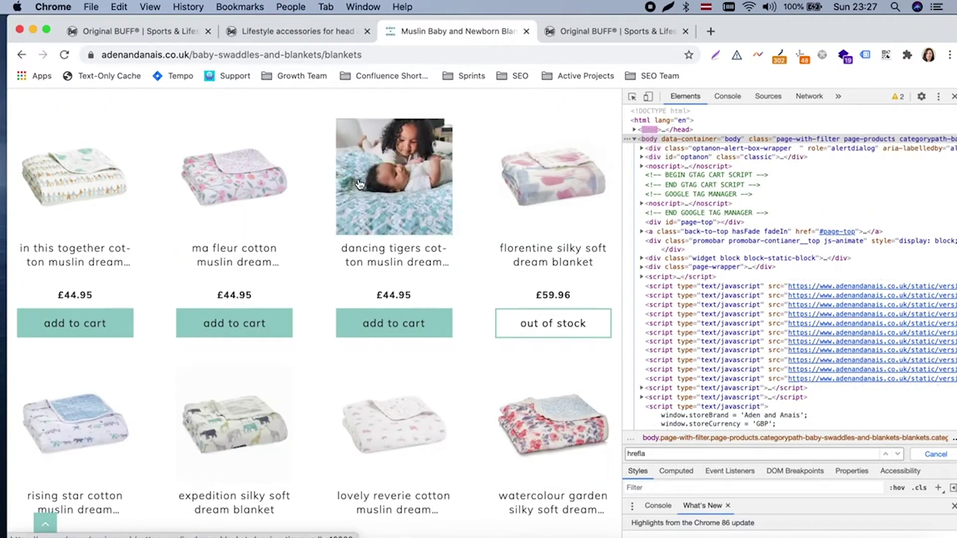
Rerun the 'hrefla' source search on the reloaded UK blankets page and widen the source view.
left_click(679, 454)
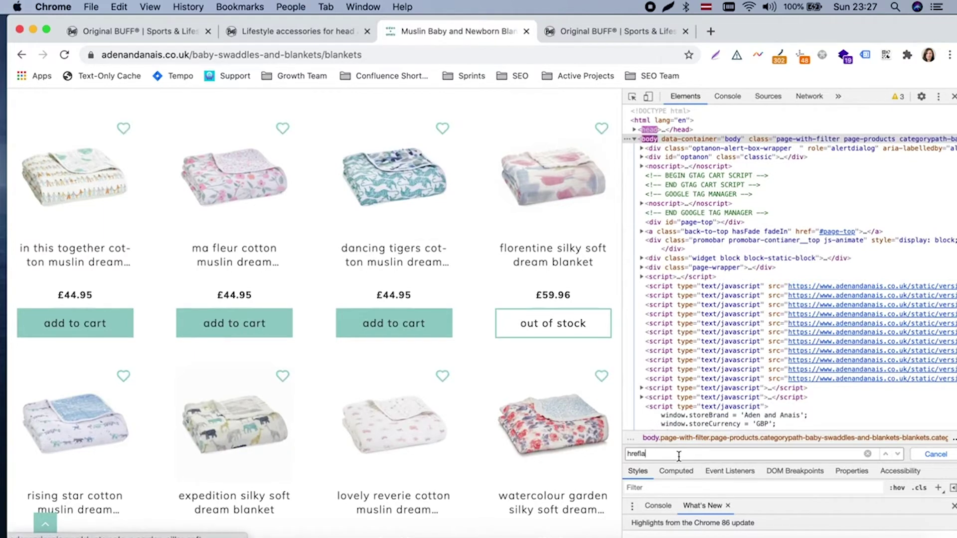
key("Return")
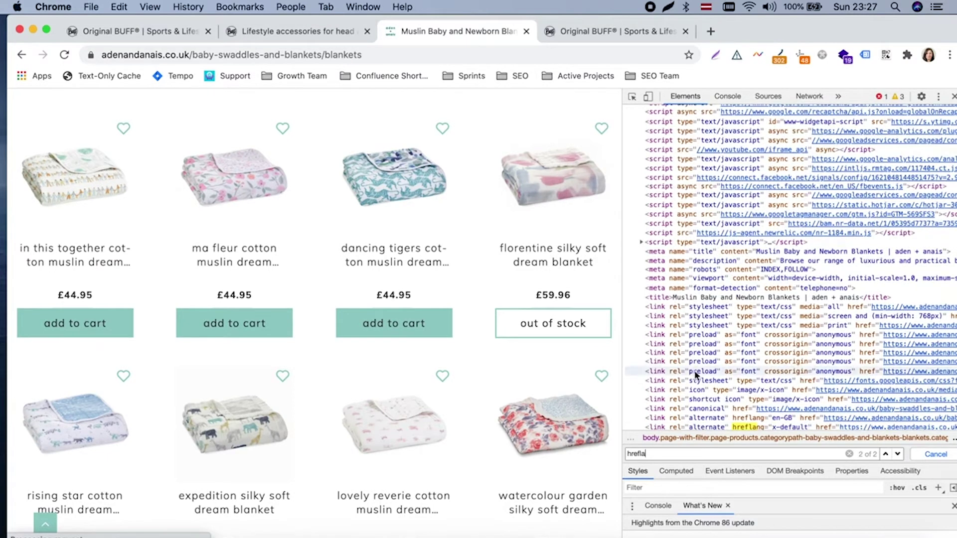
scroll(695, 370, "down", 3)
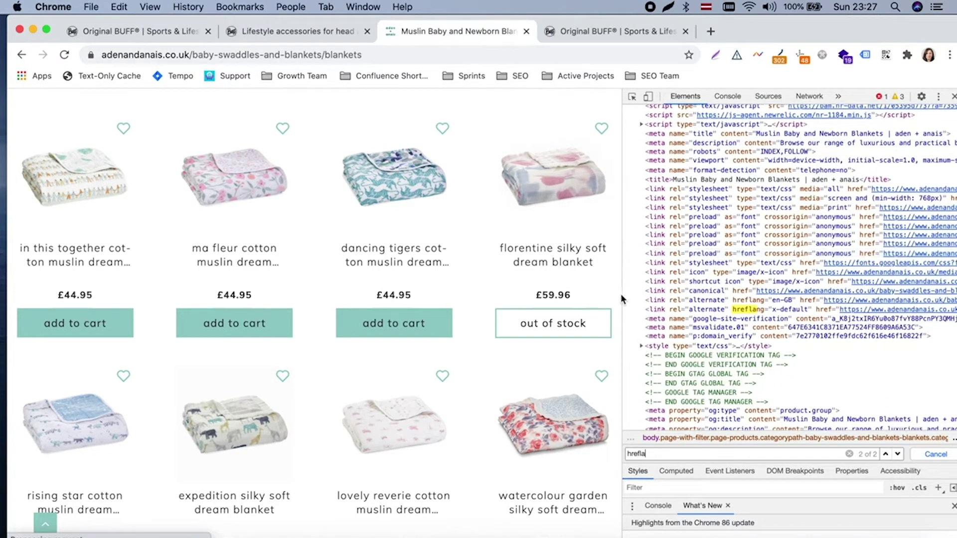
left_click_drag(621, 295, 405, 289)
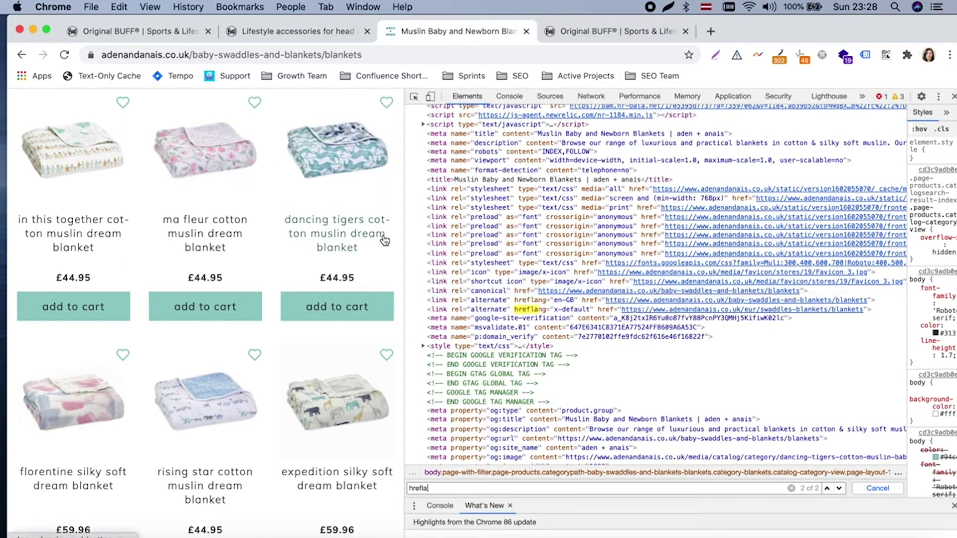
Widen the UK blankets page viewport to about 718px beside the source.
scroll(383, 239, "up", 10)
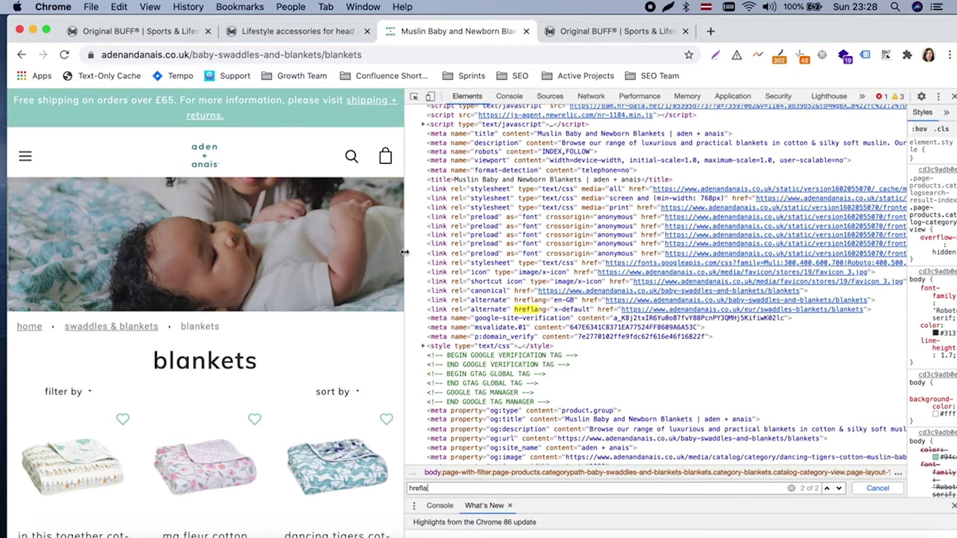
left_click_drag(404, 253, 485, 249)
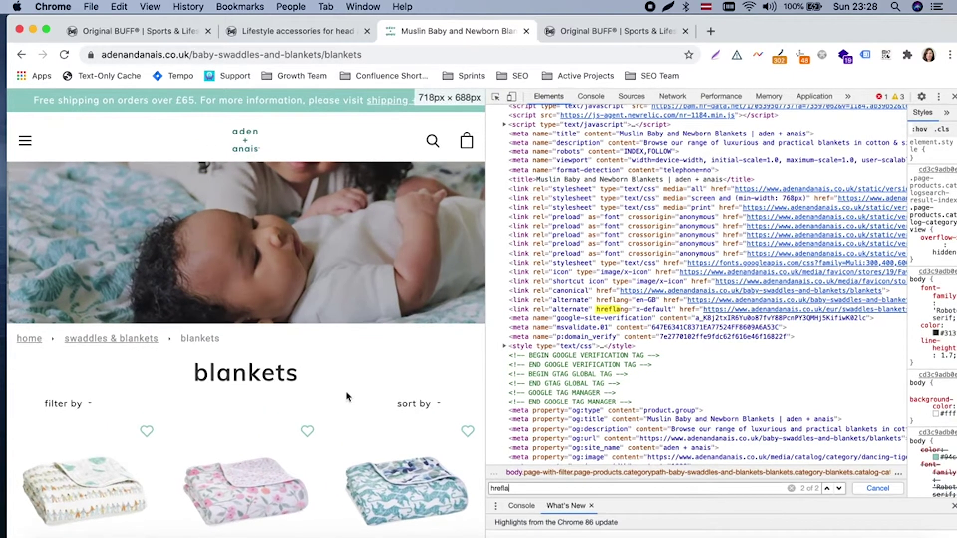
scroll(345, 391, "down", 3)
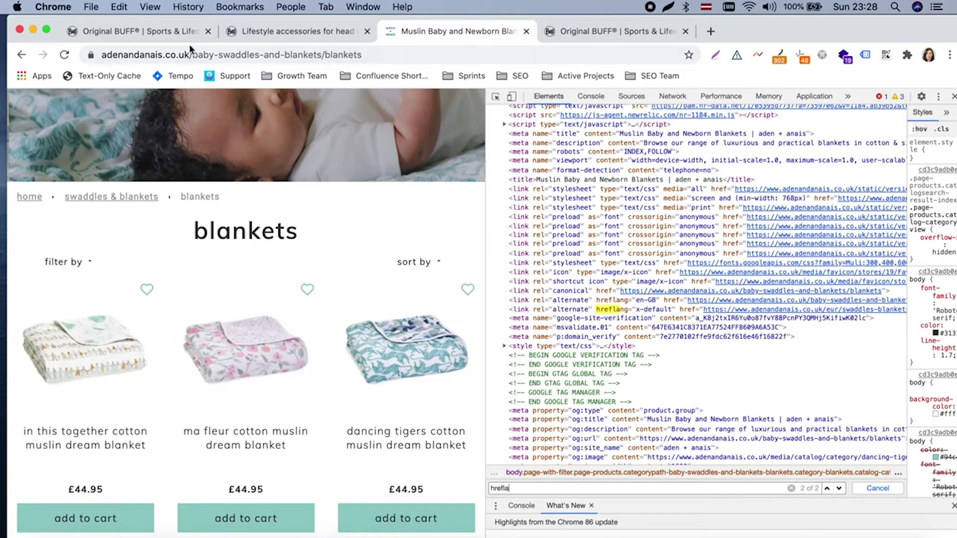
left_click(446, 60)
Append ?tyjtkku to the UK blankets URL, reload, and return to the source search.
left_click(447, 60)
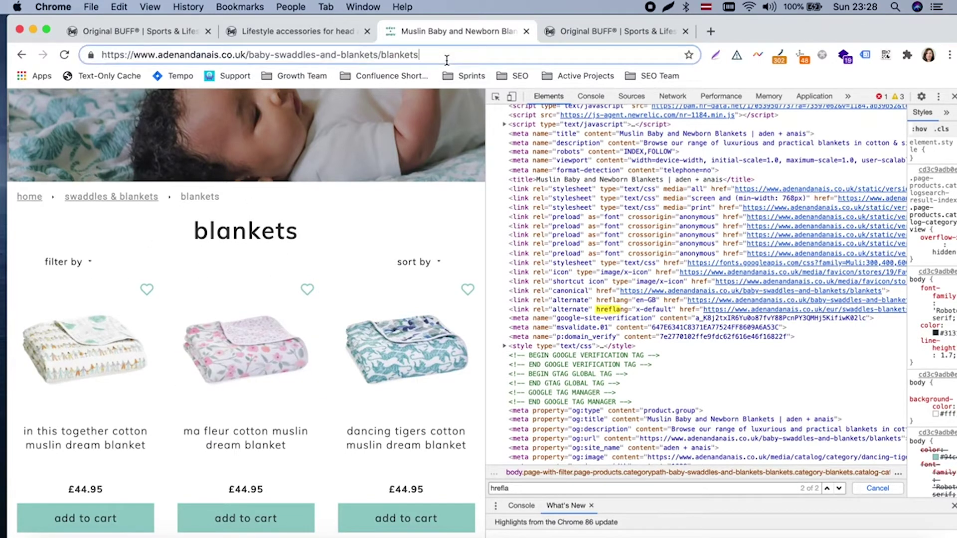
type("?tyjtkku")
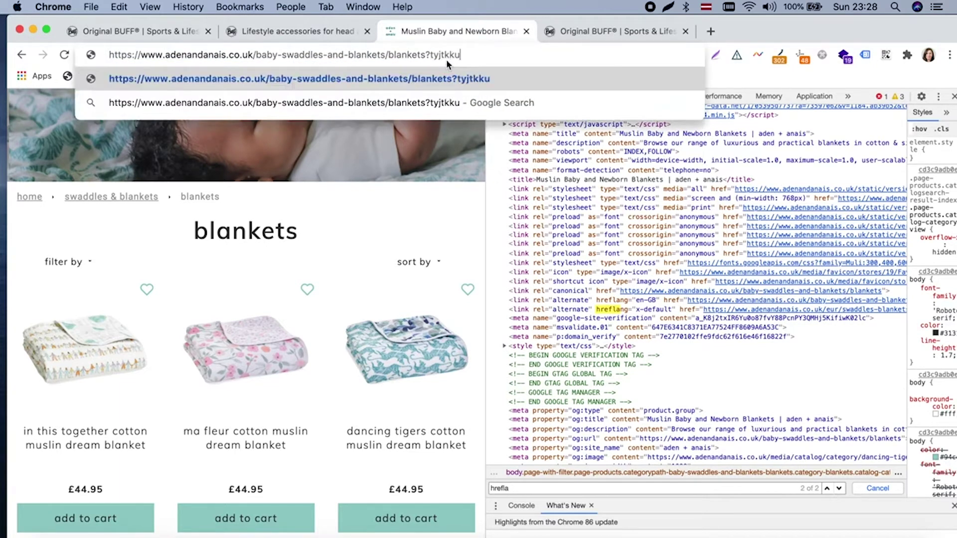
key("Return")
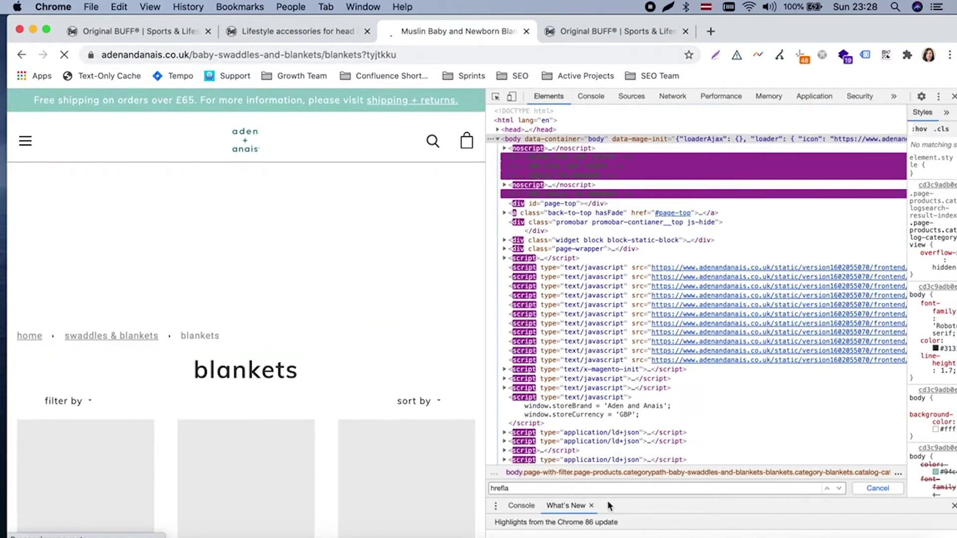
left_click(622, 488)
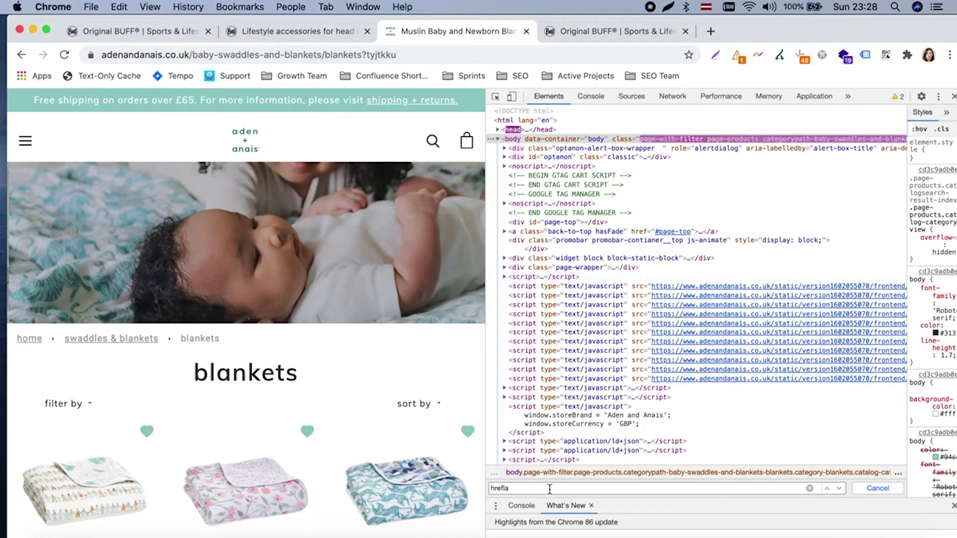
Replace the source search text with 'cano' to find the canonical link.
key("BackSpace")
key("BackSpace")
key("BackSpace")
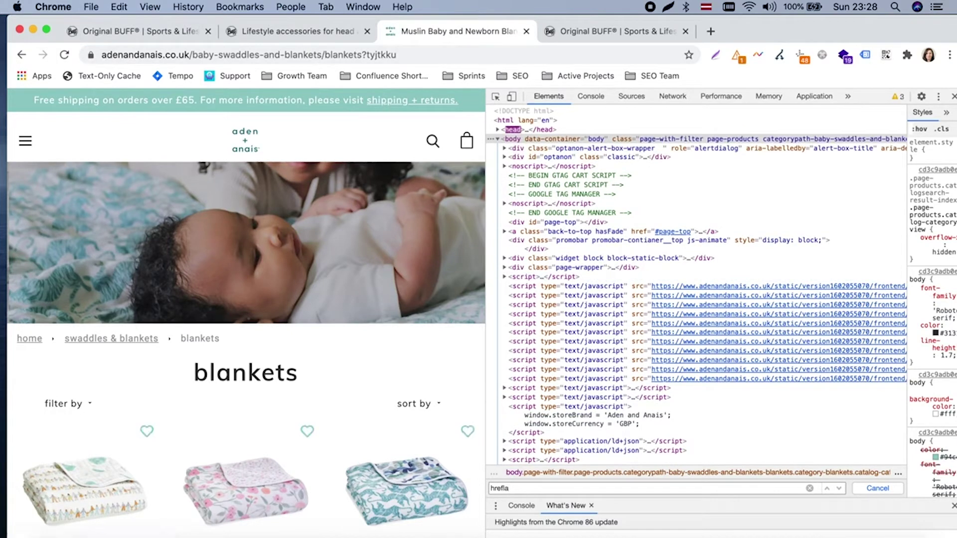
key("BackSpace")
key("BackSpace")
key("BackSpace")
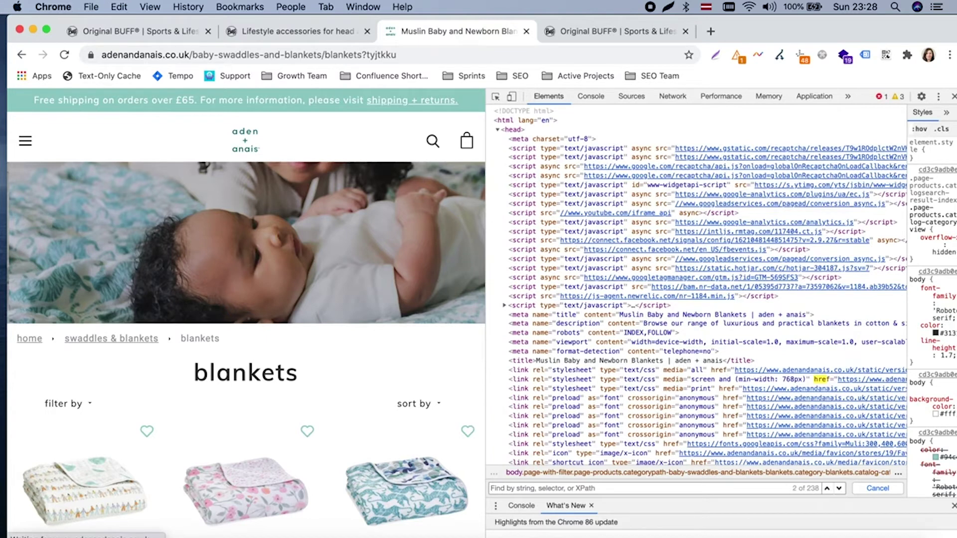
type("can")
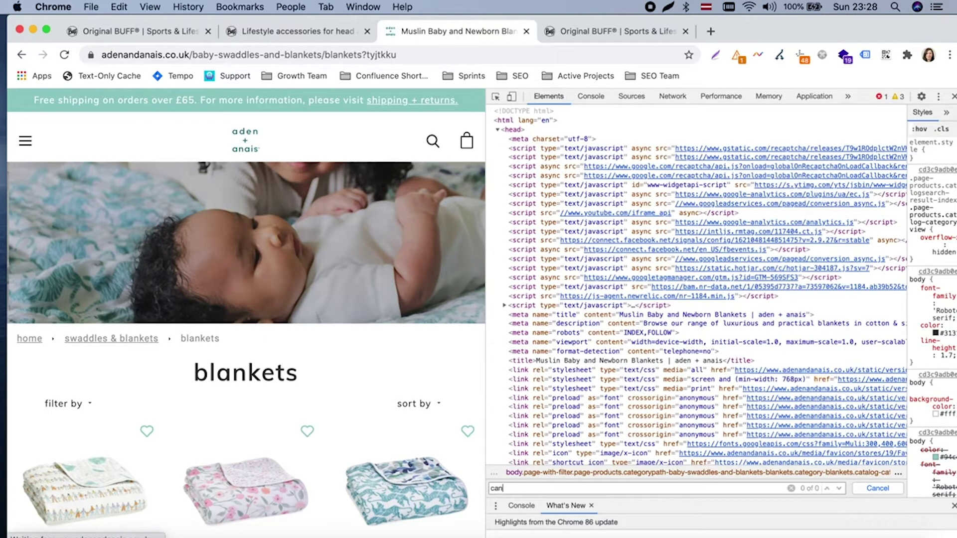
type("o")
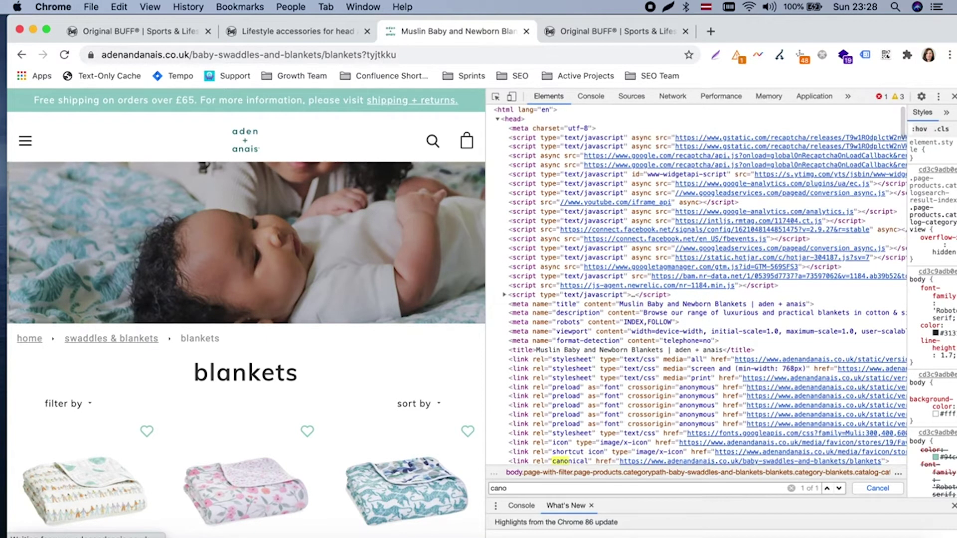
scroll(691, 372, "down", 5)
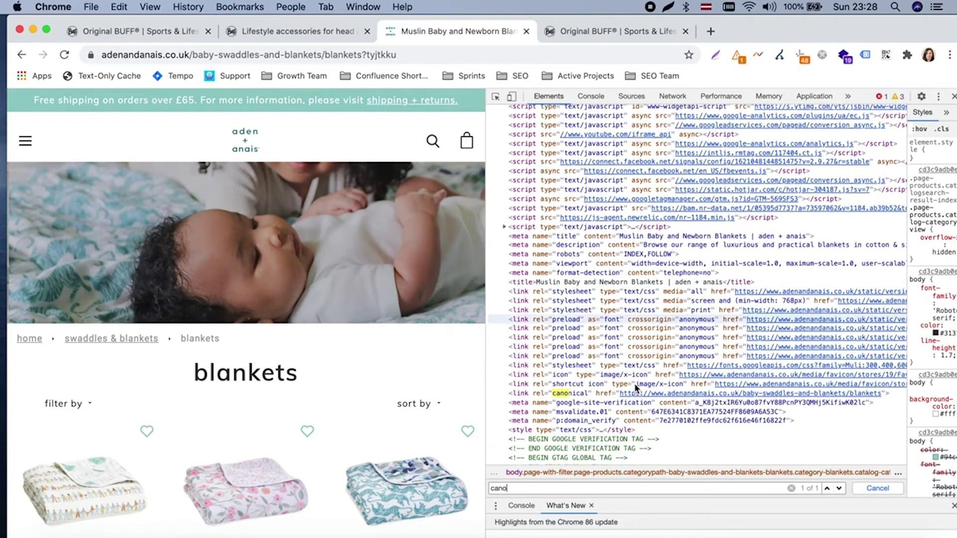
Copy the canonical link's full href URL for pasting into the address bar.
left_click(705, 371)
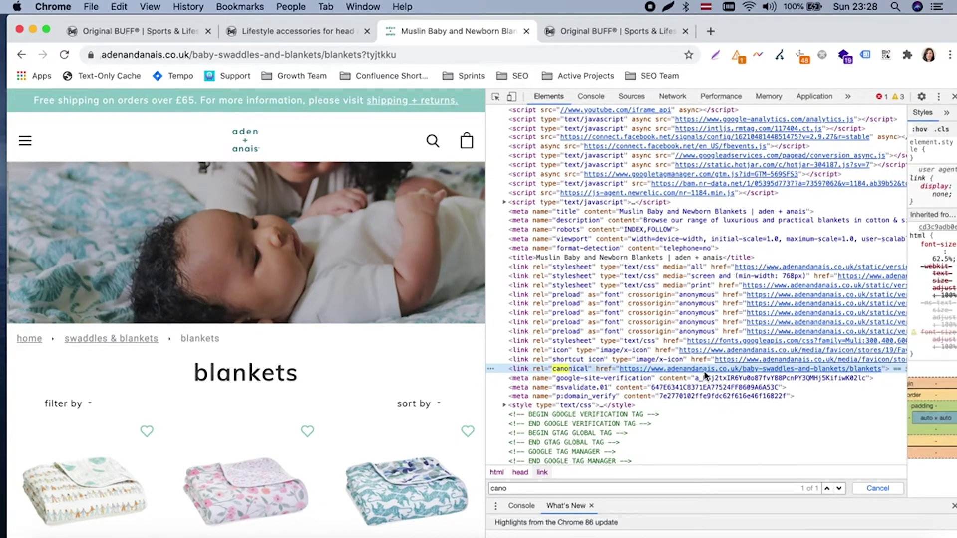
double_click(705, 371)
double_click(705, 371)
triple_click(705, 371)
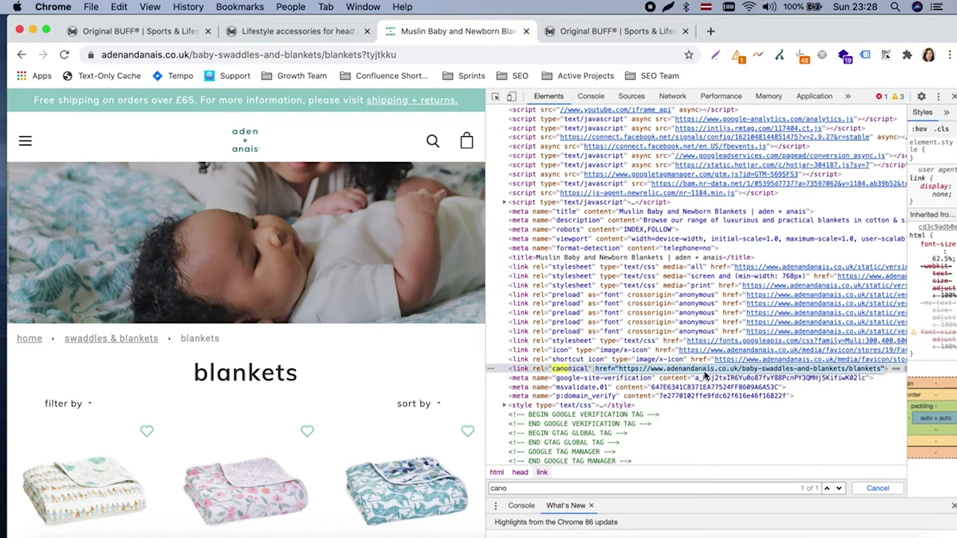
key("super+c")
left_click(308, 55)
Load the clean URL adenandanais.co.uk/baby-swaddles-and-blankets/blankets and search its source for href.
key("super+v")
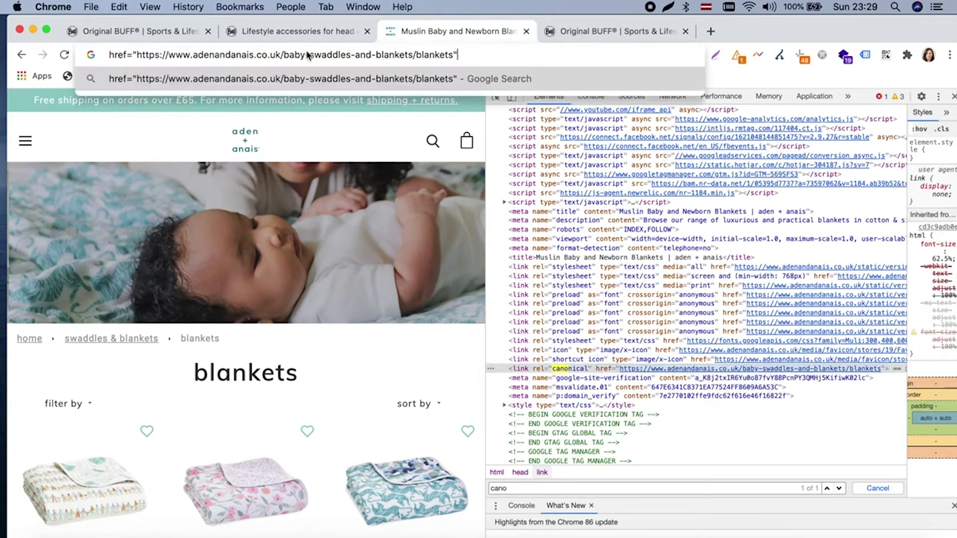
key("BackSpace")
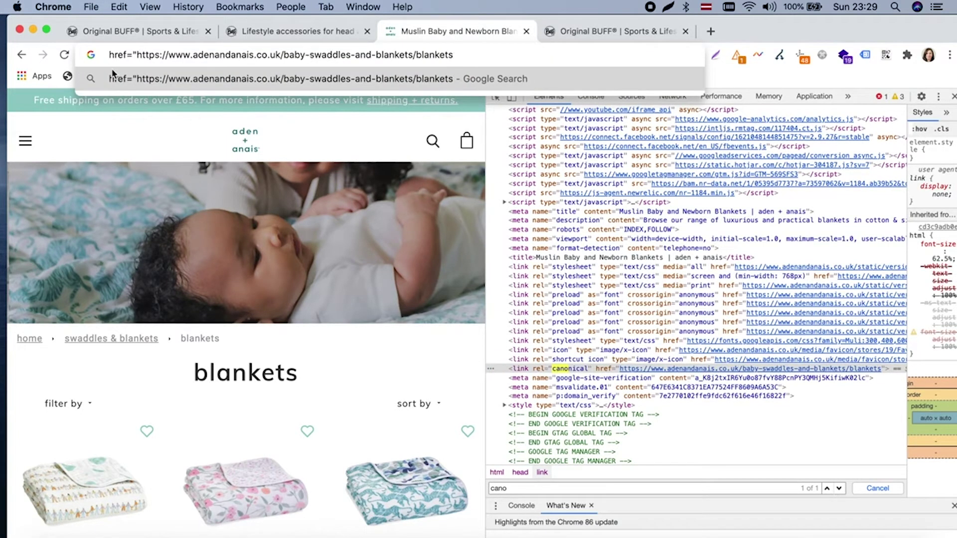
left_click_drag(134, 53, 112, 52)
key("BackSpace")
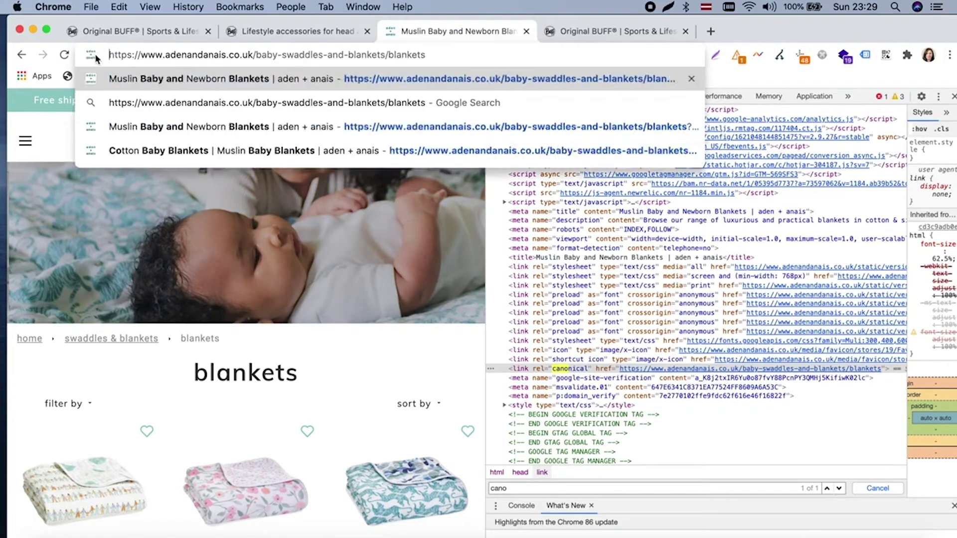
key("Return")
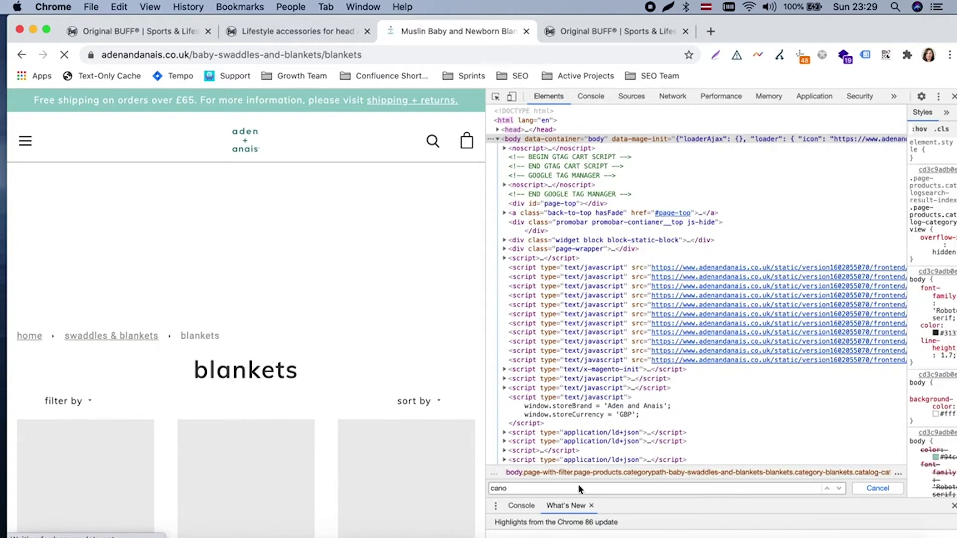
key("super+a")
type("hr")
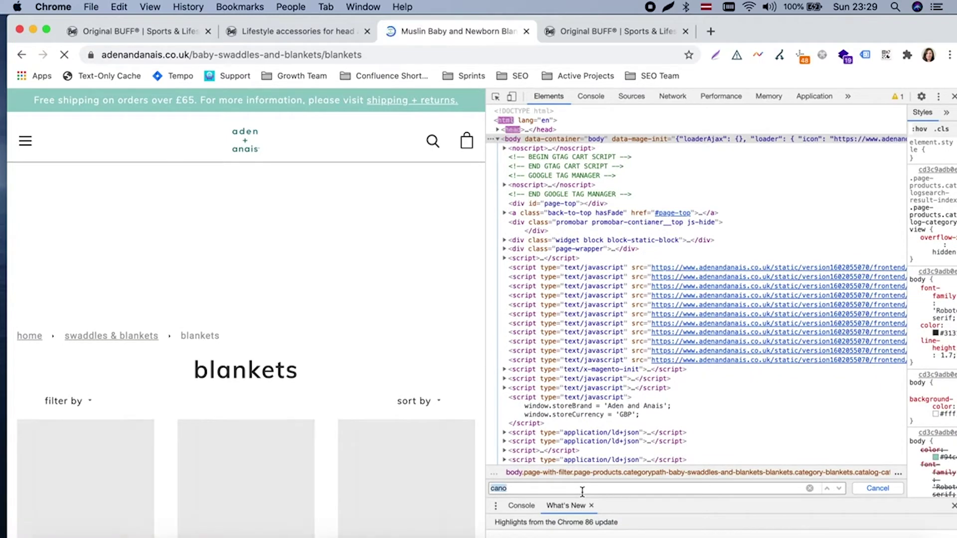
type("ef")
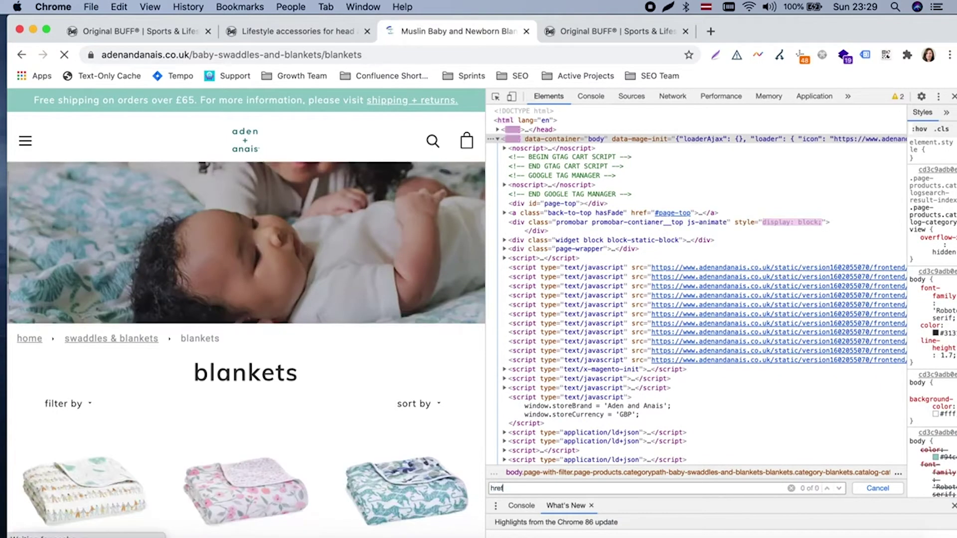
Search the blankets page source for hreflang and read its en-GB and x-default alternate links.
key("Return")
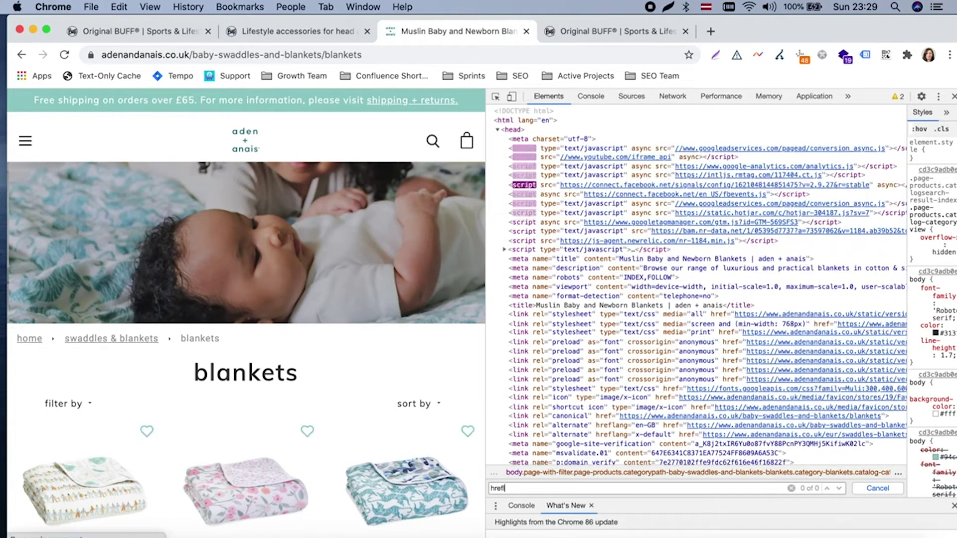
type("la")
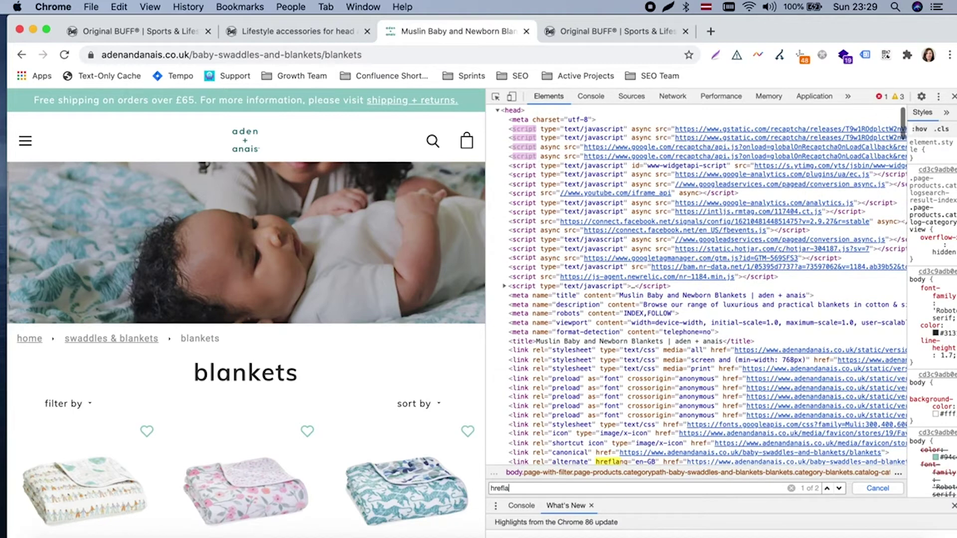
scroll(707, 420, "down", 3)
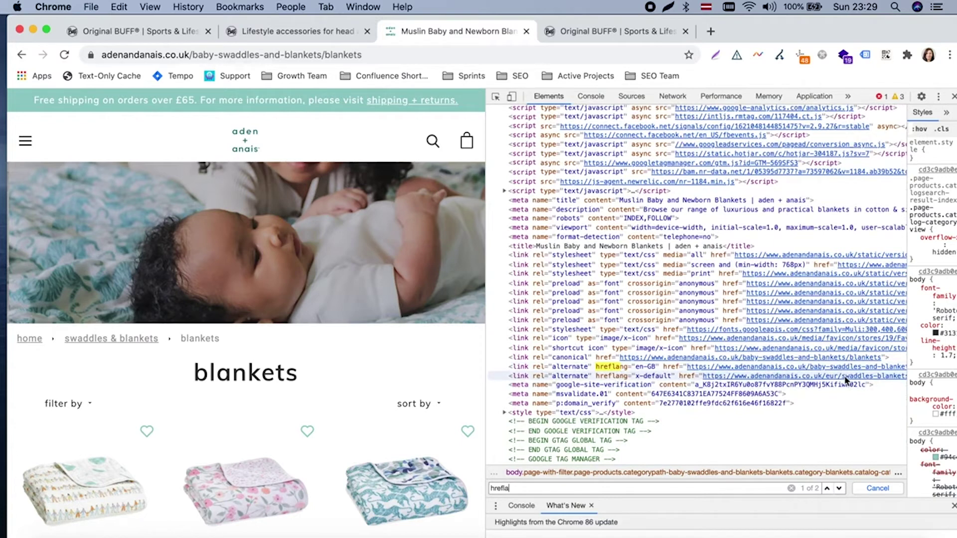
scroll(846, 380, "right", 4)
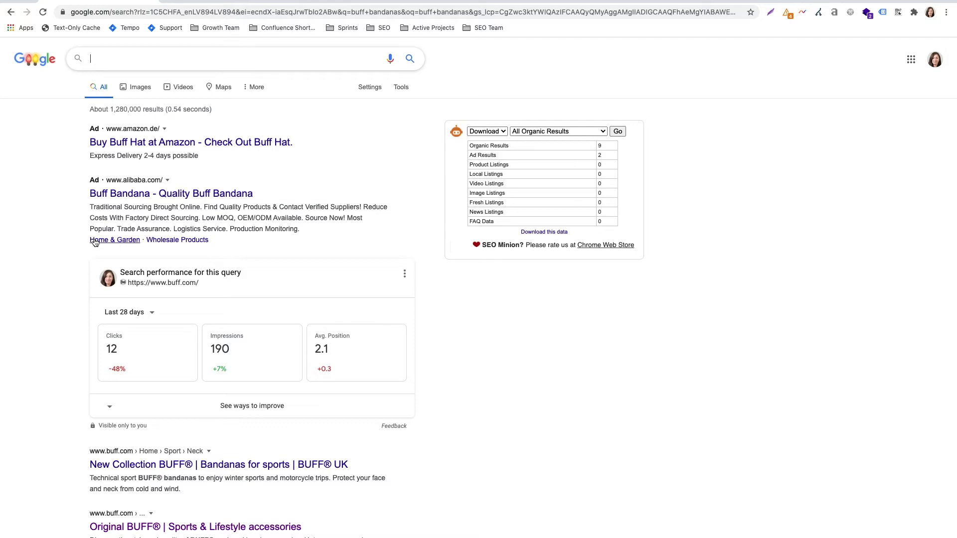
Search Google for 'buff bandanas' using the autocomplete suggestion.
type("buf")
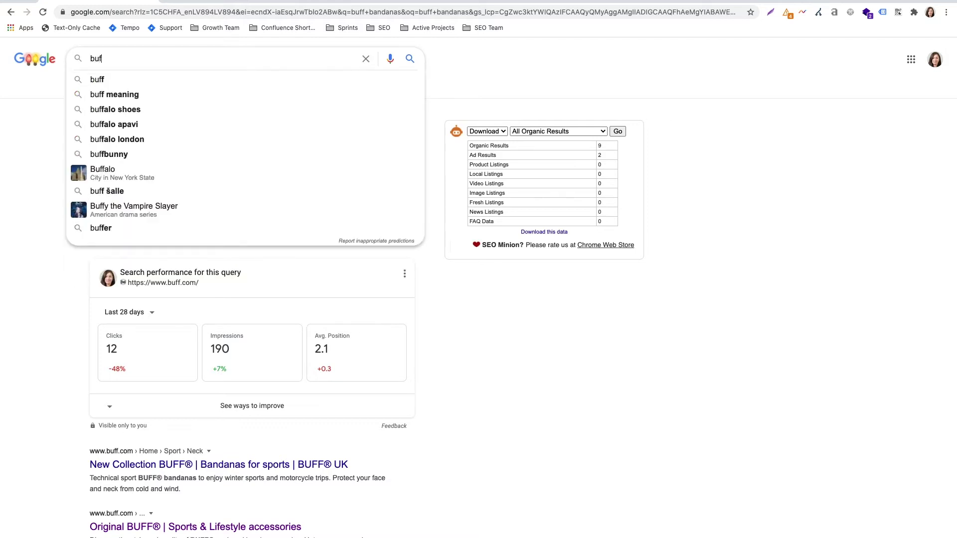
type("f ban")
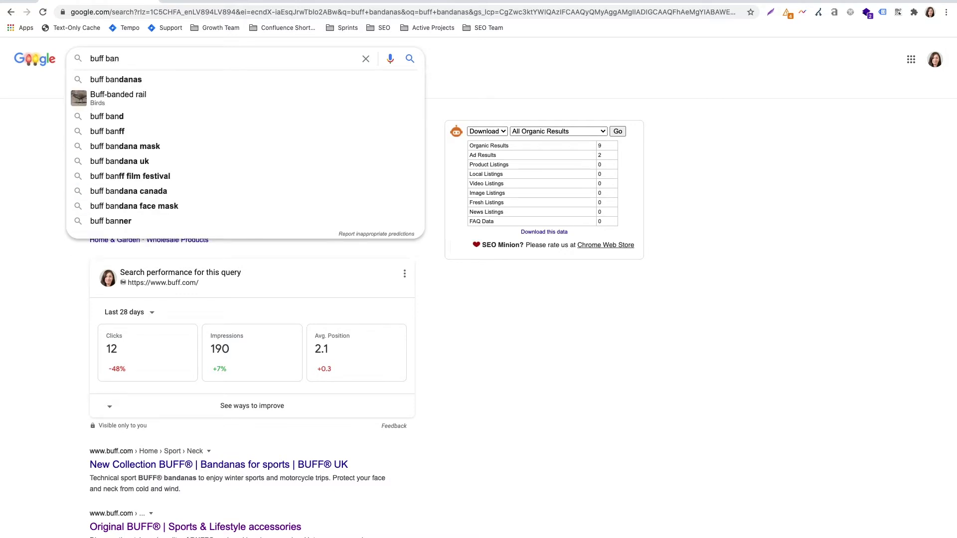
key("Down")
key("Return")
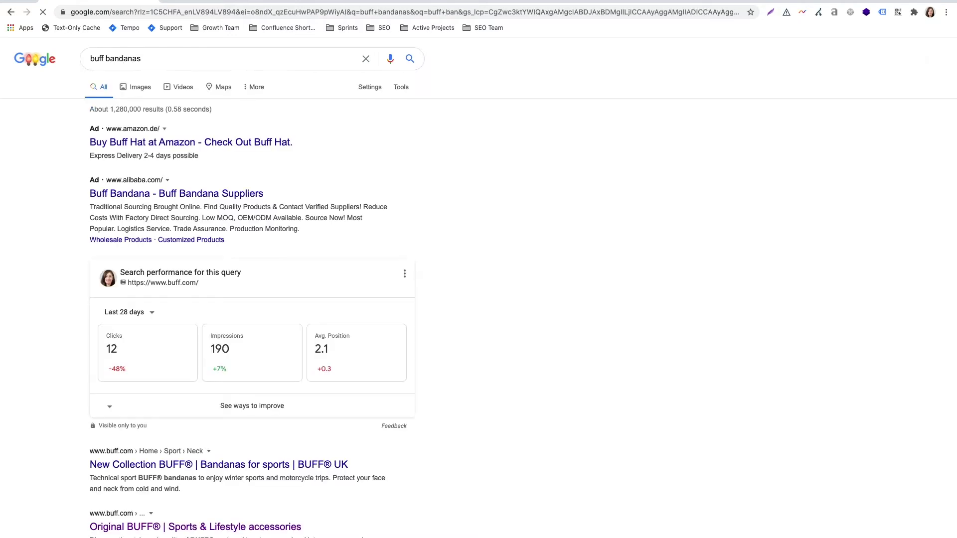
scroll(456, 430, "down", 3)
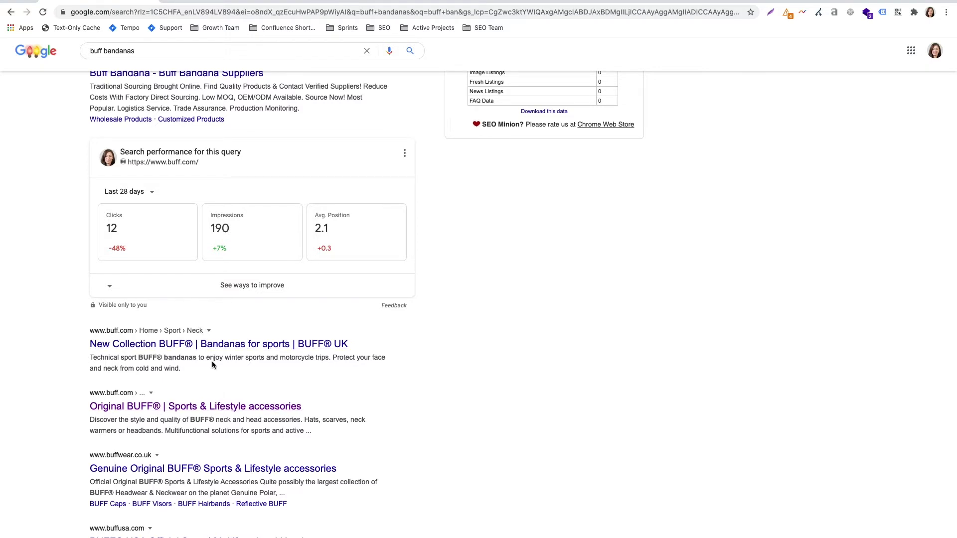
Open the BUFF® UK bandanas result in a new tab and switch to it.
right_click(207, 345)
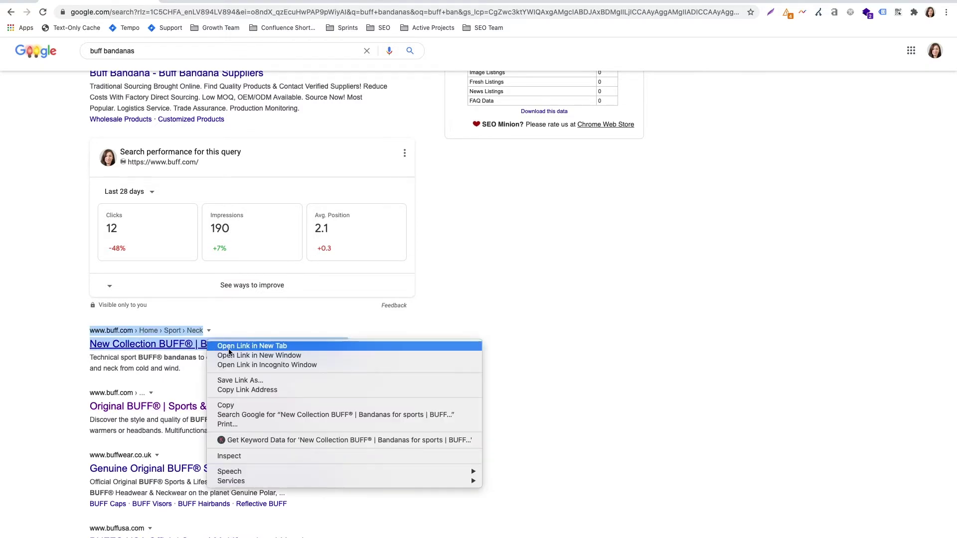
left_click(223, 344)
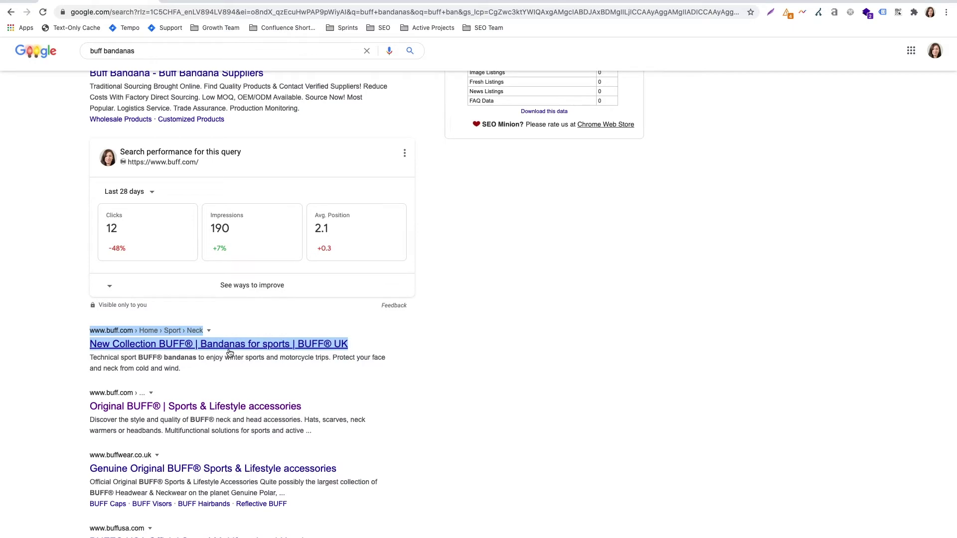
left_click(220, 2)
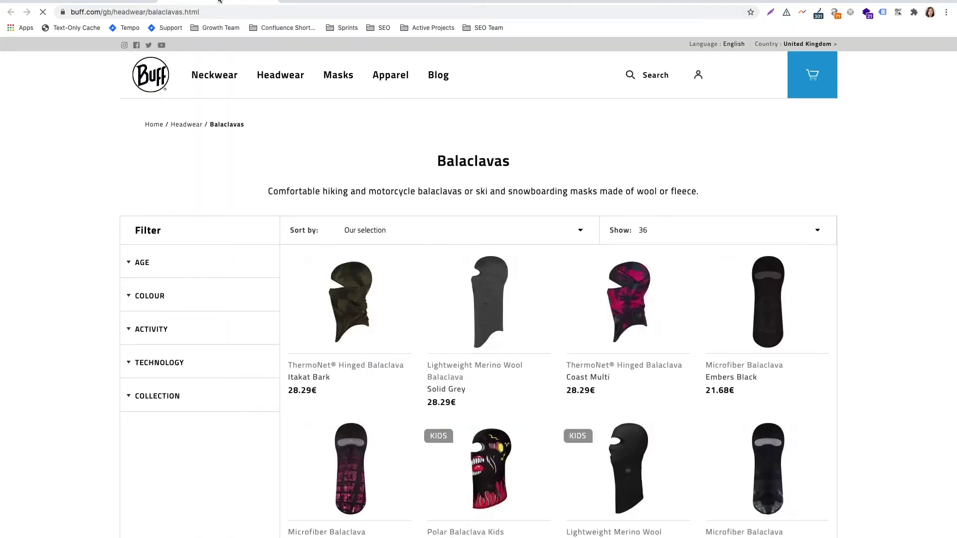
Open the buff.com product page for the Lightweight Merino Wool Balaclava in Solid Grey.
mouse_move(532, 412)
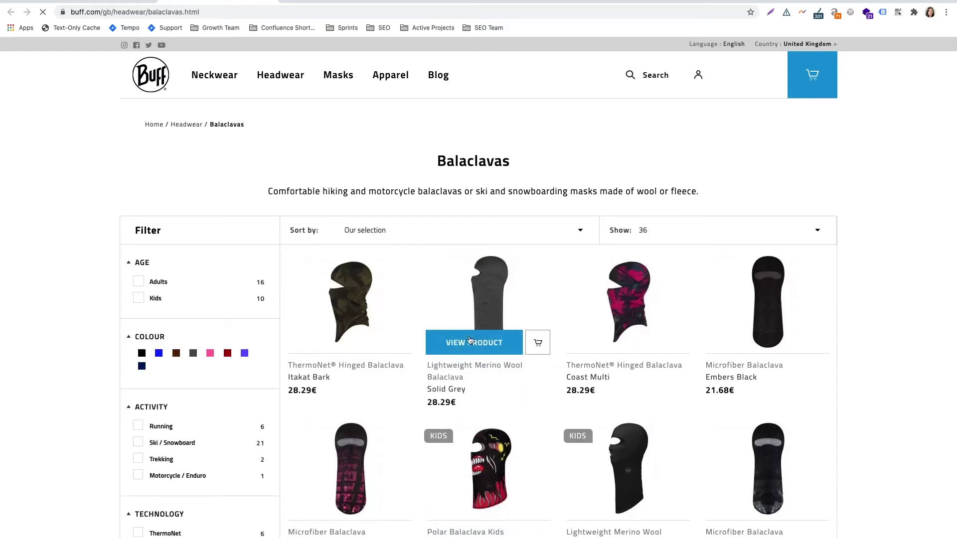
left_click(497, 344)
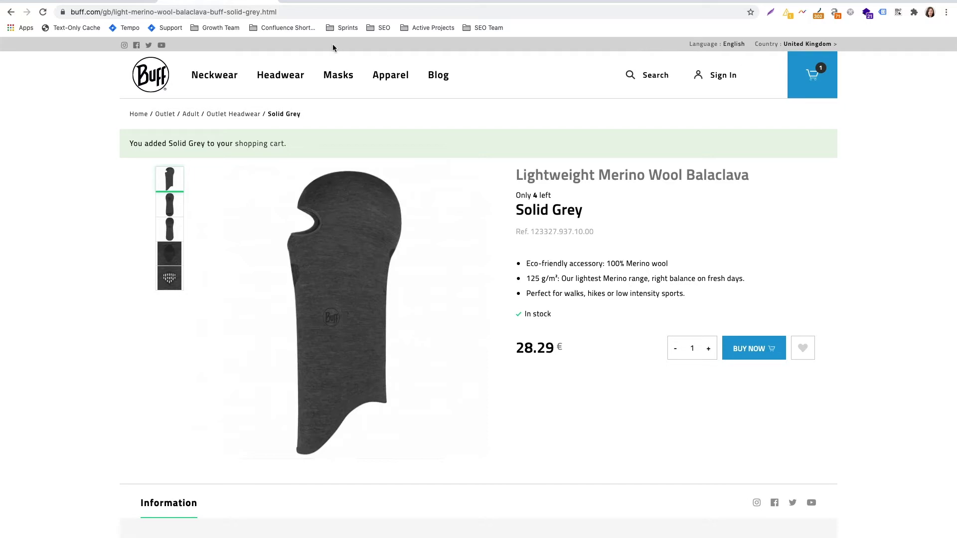
mouse_move(210, 74)
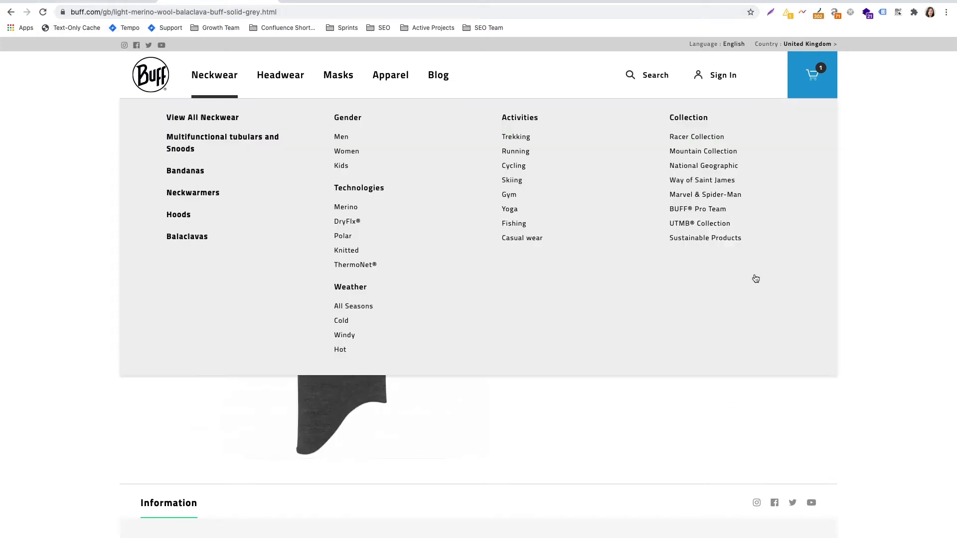
Inspect the balaclava page, search its source for 'hrefl', and scroll through the 39 hreflang alternates.
right_click(879, 318)
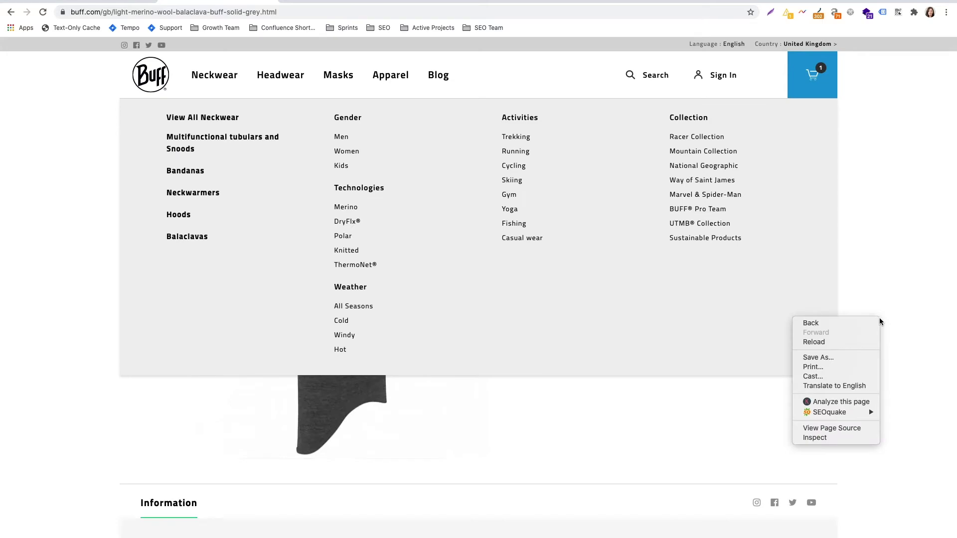
left_click(846, 434)
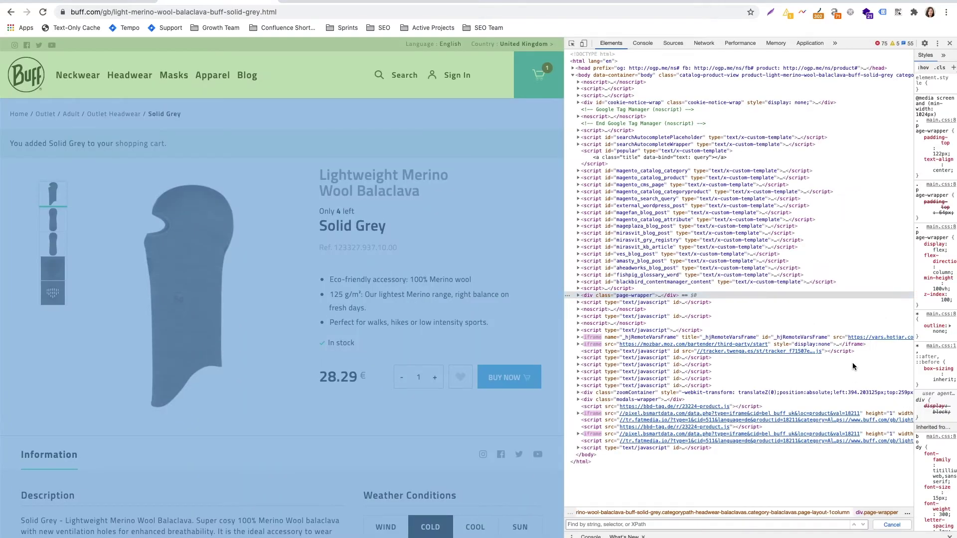
key("super+f")
type("hrefla")
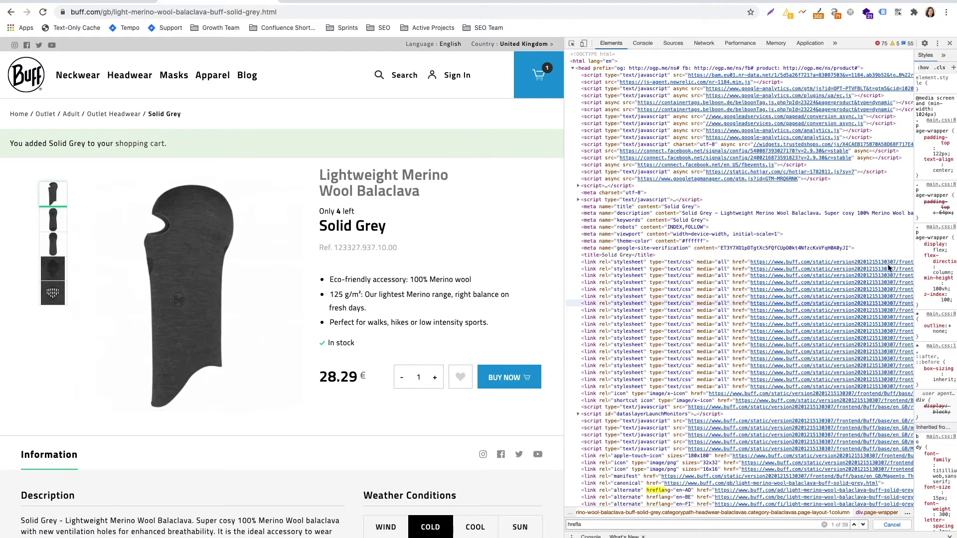
scroll(889, 267, "down", 7)
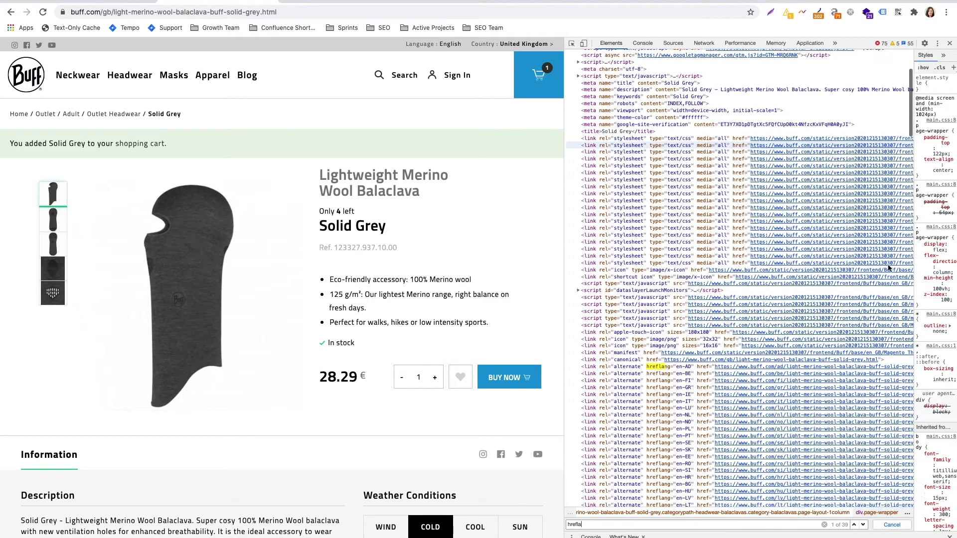
scroll(889, 268, "right", 2)
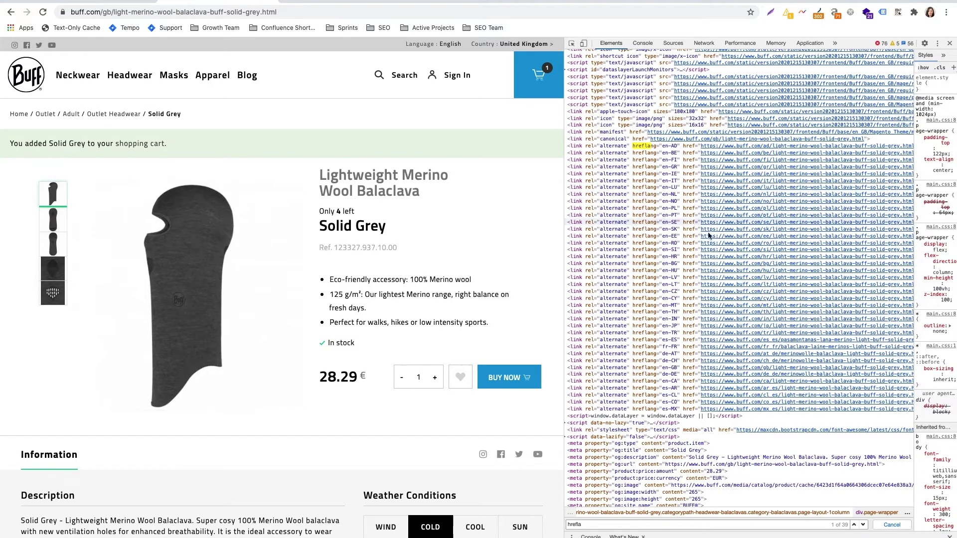
scroll(767, 279, "right", 2)
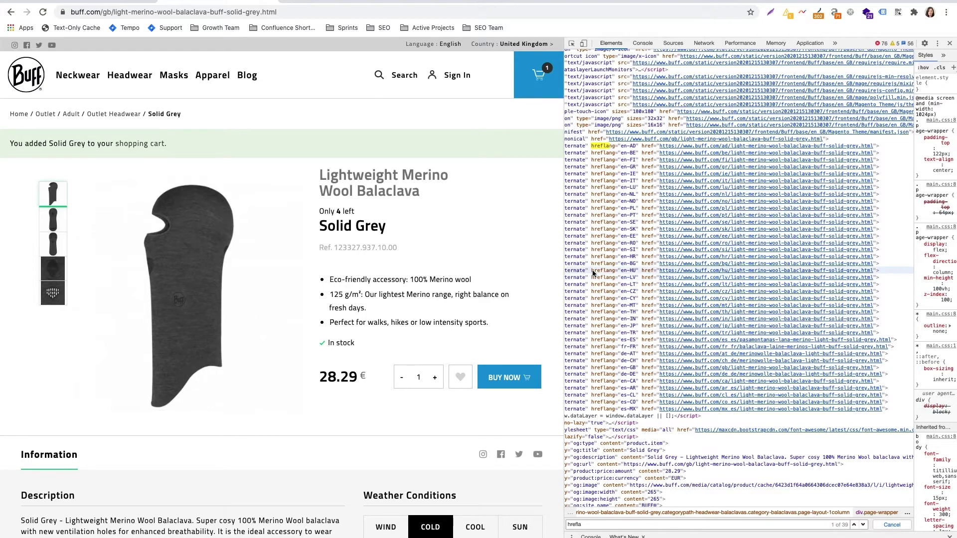
scroll(592, 270, "left", 2)
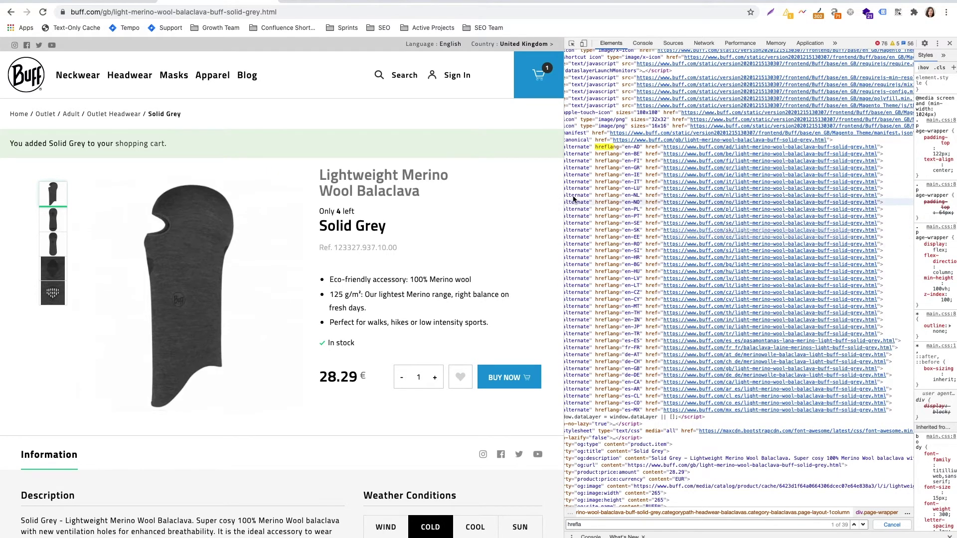
Compare the buff.com/ee and buff.com/gb balaclava tabs, ending on the UK page's hreflang list.
right_click(740, 239)
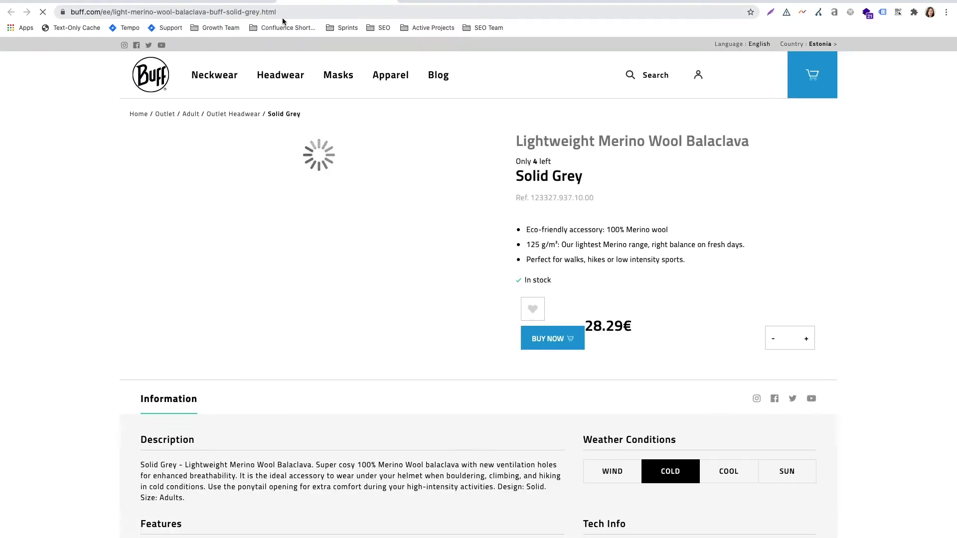
key("ctrl+w")
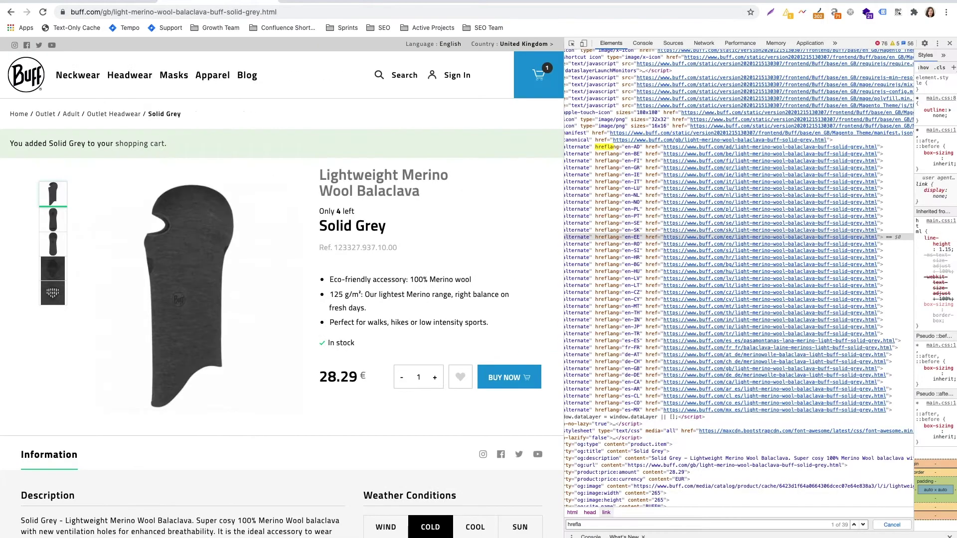
left_click(336, 1)
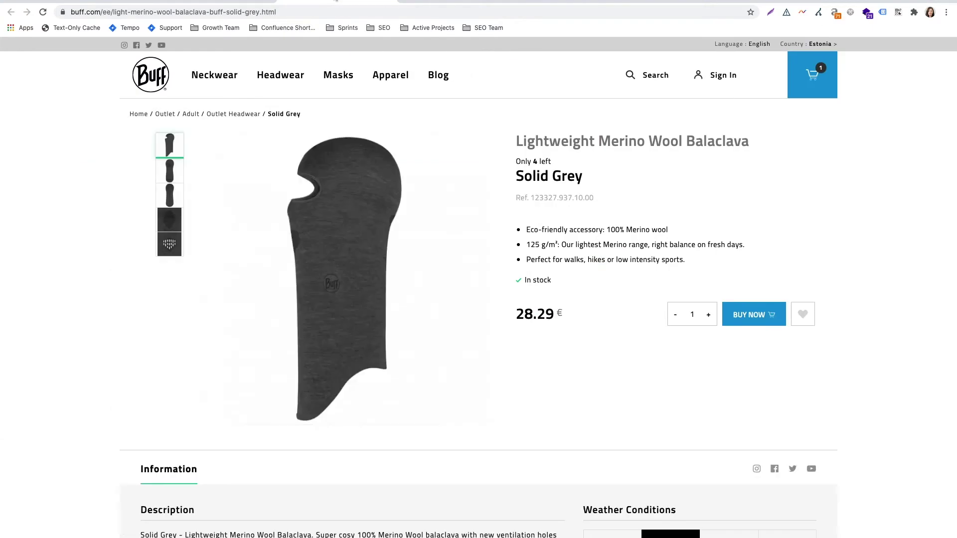
left_click(200, 1)
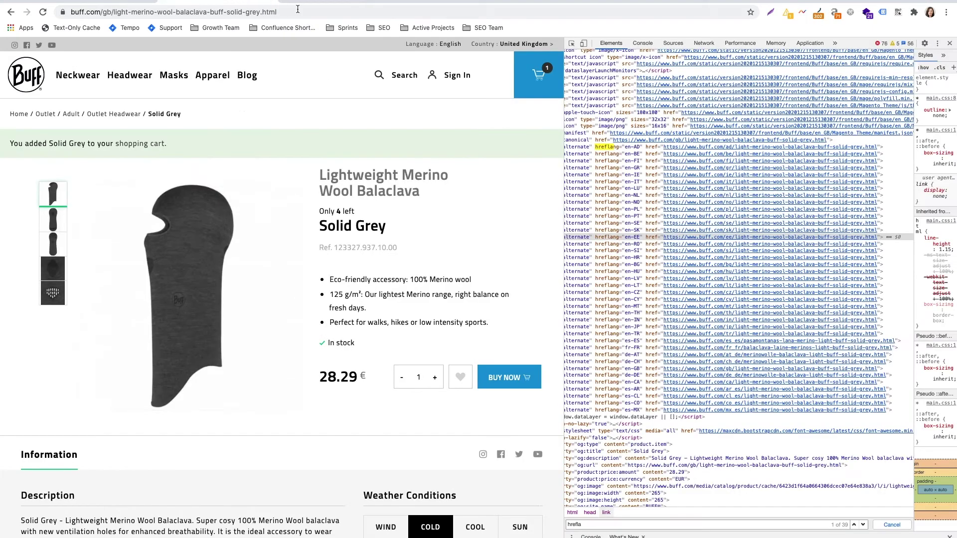
left_click(345, 2)
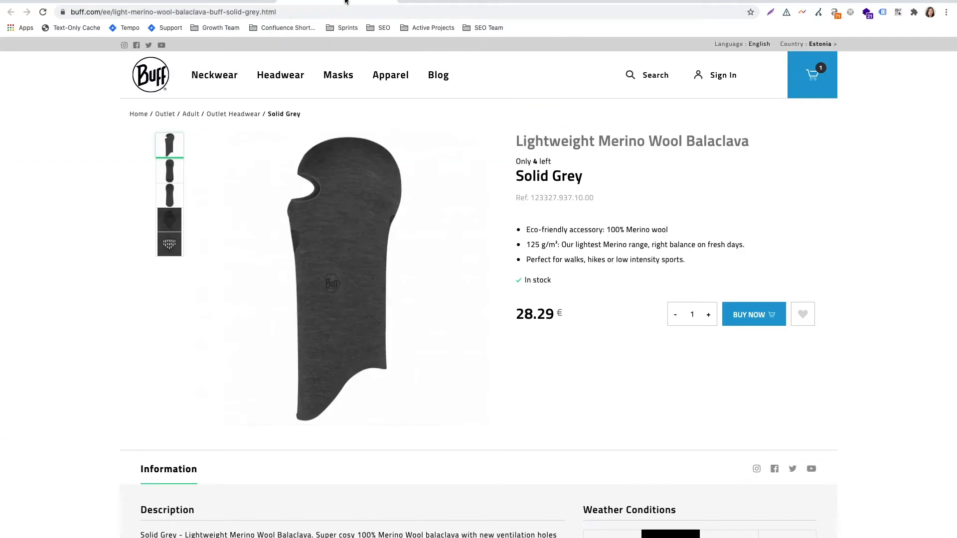
left_click(224, 2)
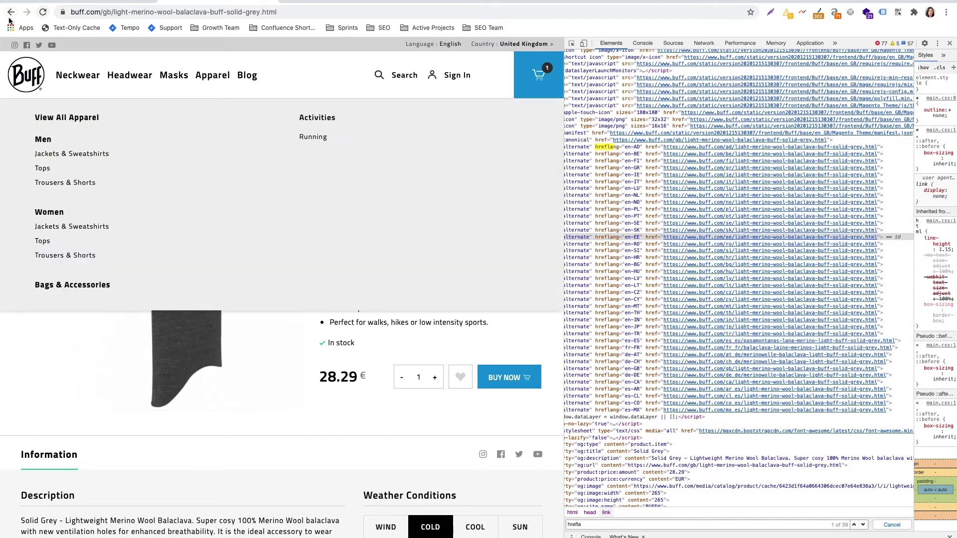
Review the buff bandanas search results, then close DevTools on the UK balaclava page.
left_click(72, 1)
scroll(355, 336, "up", 1)
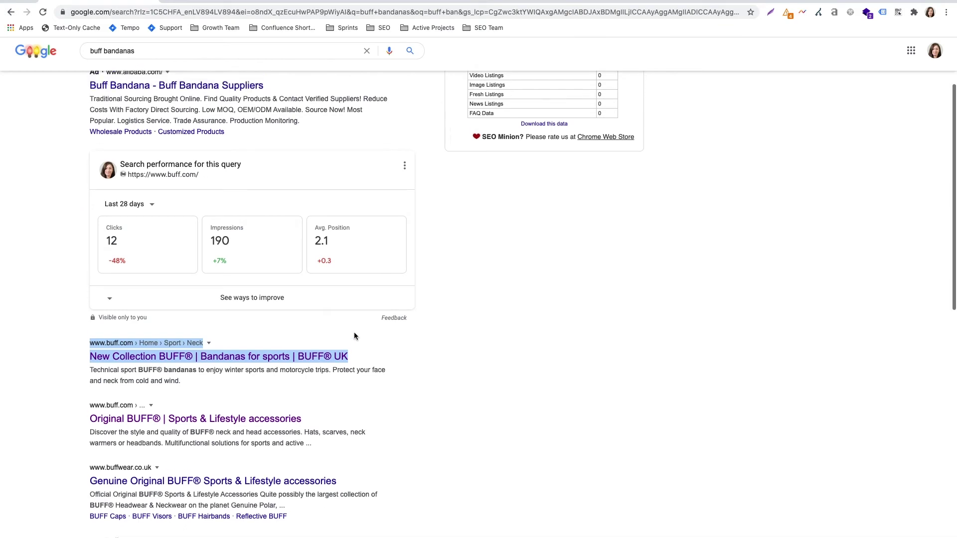
scroll(355, 336, "down", 2)
scroll(355, 336, "down", 3)
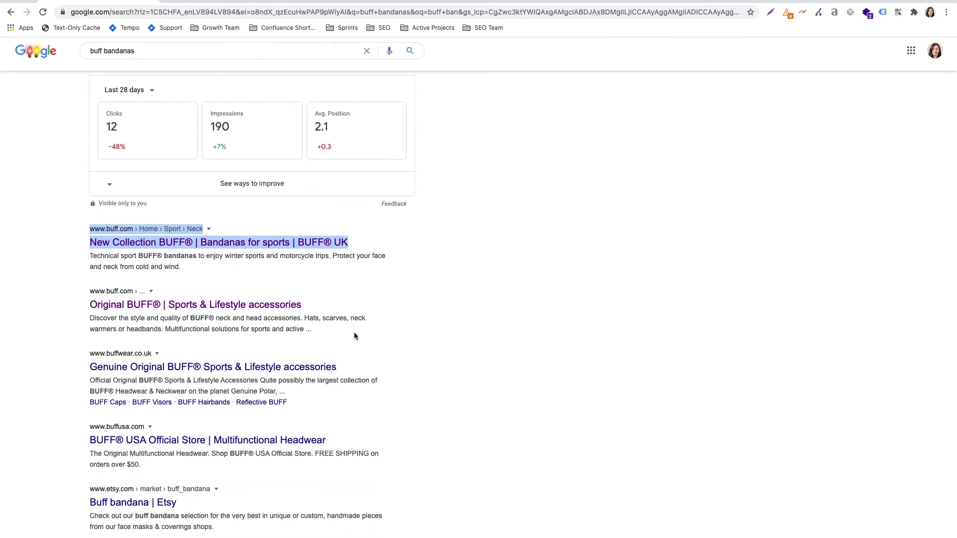
left_click(338, 260)
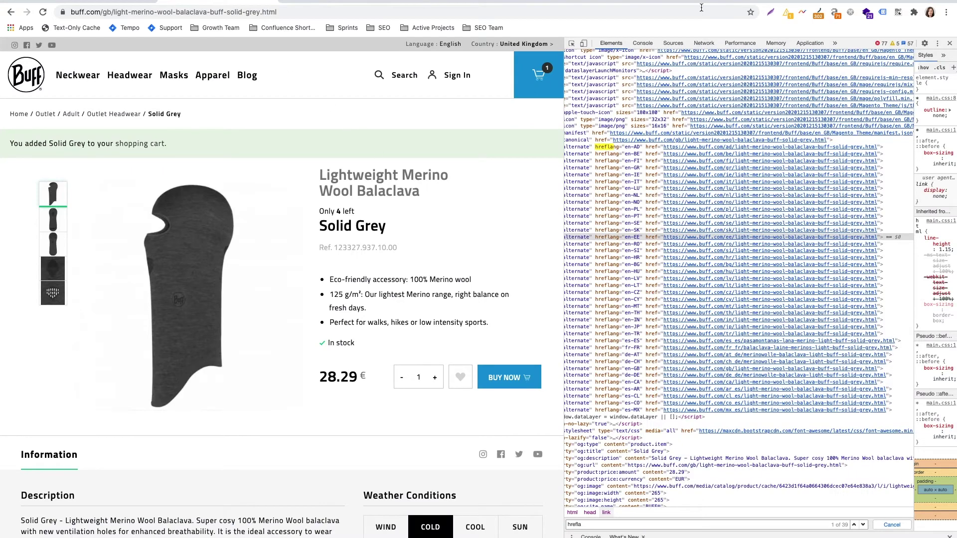
left_click(950, 43)
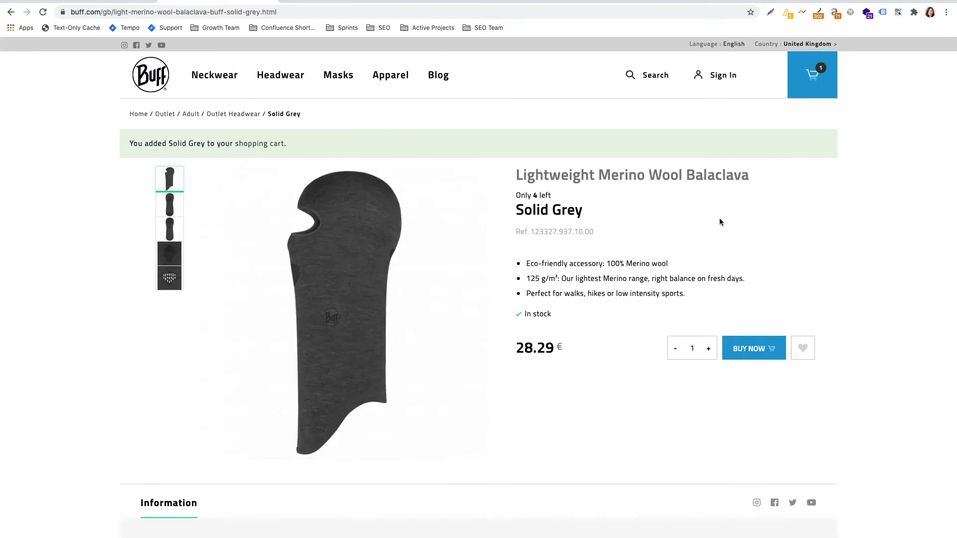
Look over the buff.com/gb Solid Grey balaclava page and select its URL in the address bar.
mouse_move(310, 62)
scroll(774, 365, "down", 2)
scroll(774, 364, "up", 1)
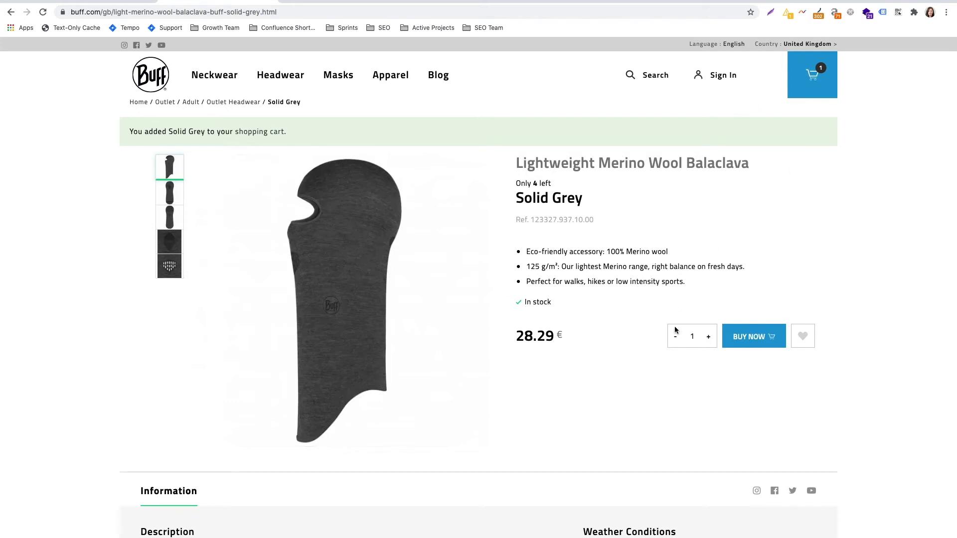
scroll(675, 340, "down", 5)
scroll(674, 342, "up", 5)
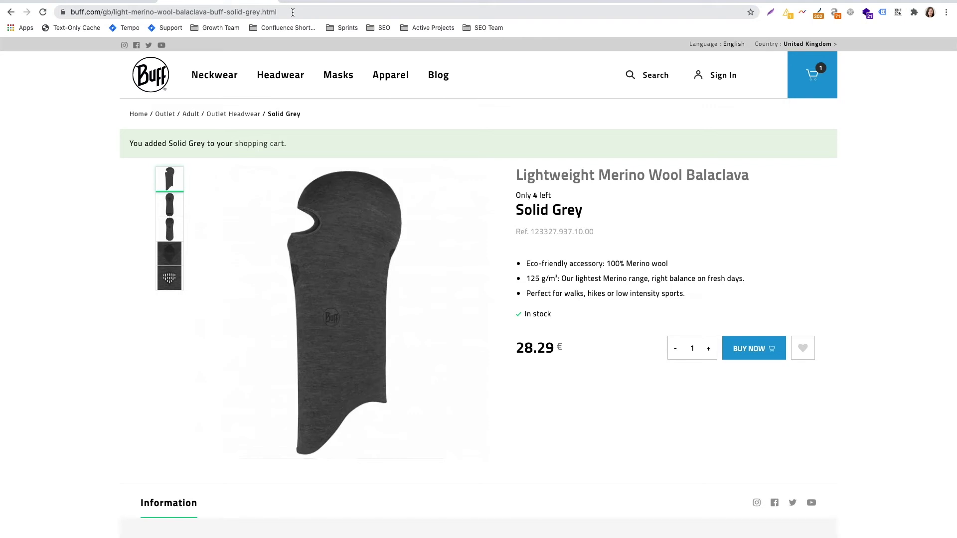
left_click(293, 12)
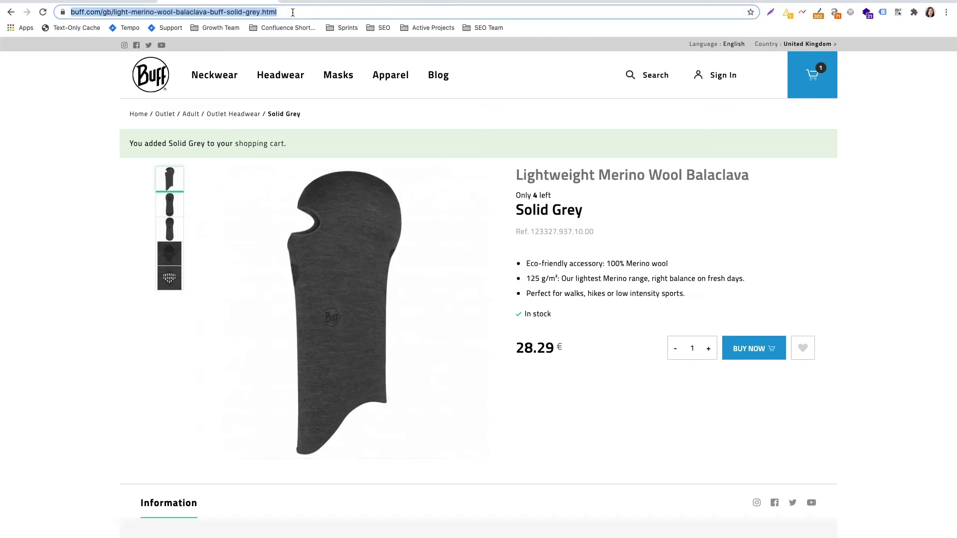
Go to asos.com, landing on the French women's store, and dismiss the translation offer.
type("asos")
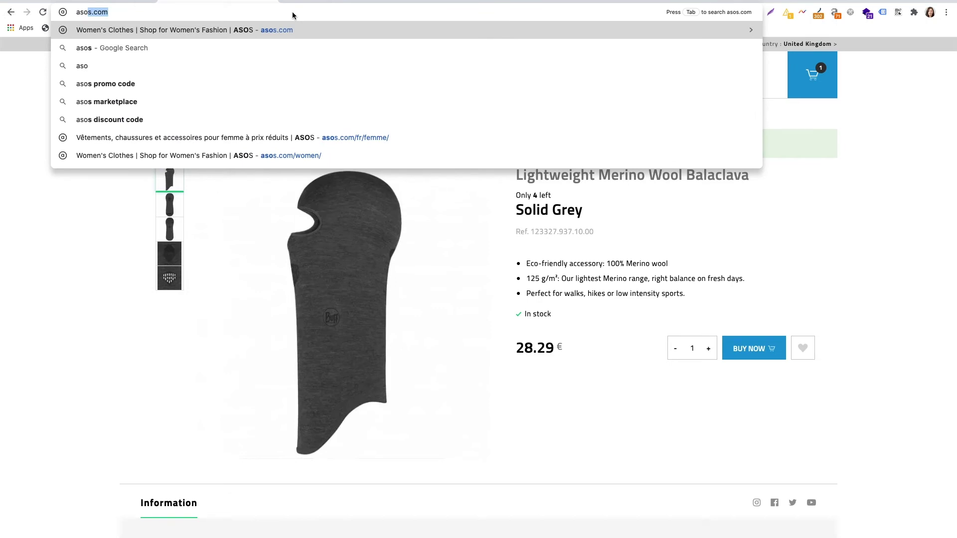
key("Return")
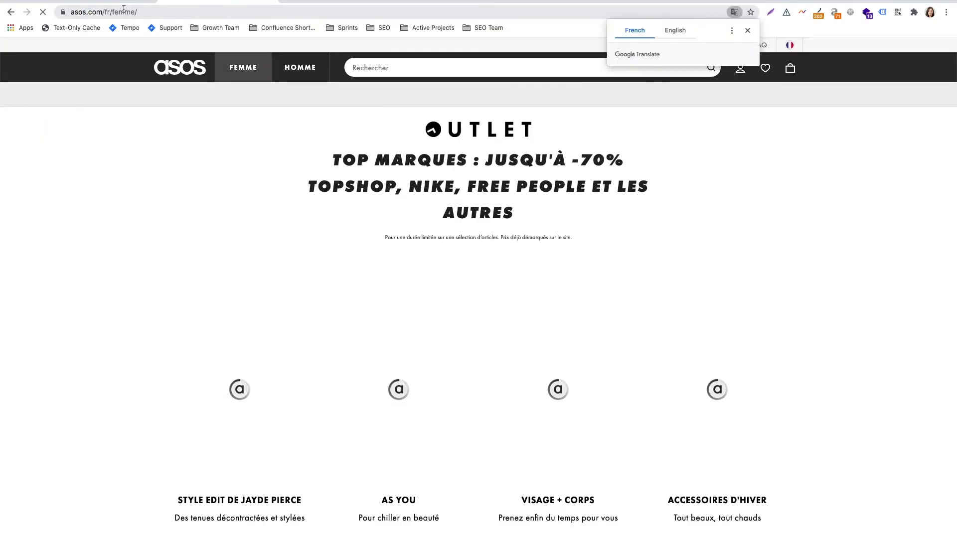
left_click(748, 31)
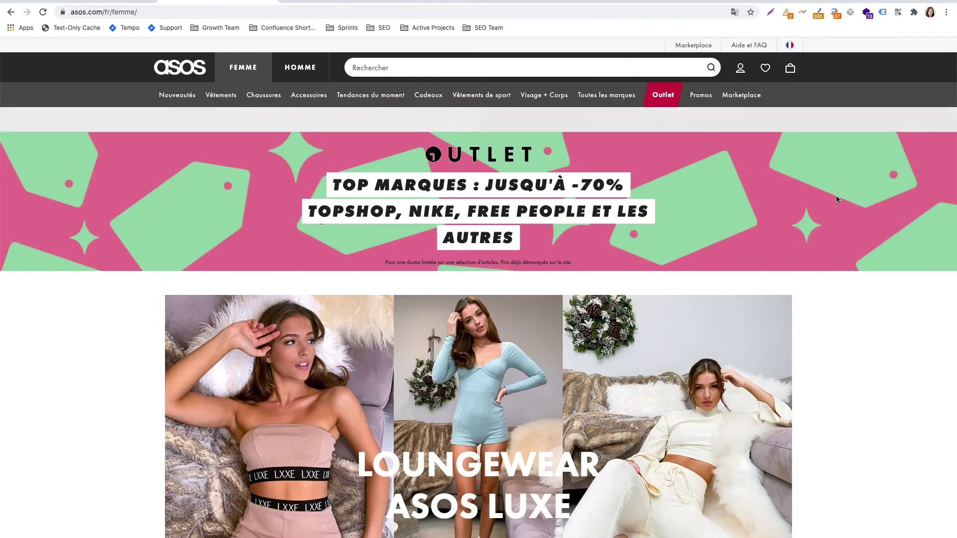
Review ASOS's shopping-country list, leaving the preferences at France and € EUR.
mouse_move(634, 89)
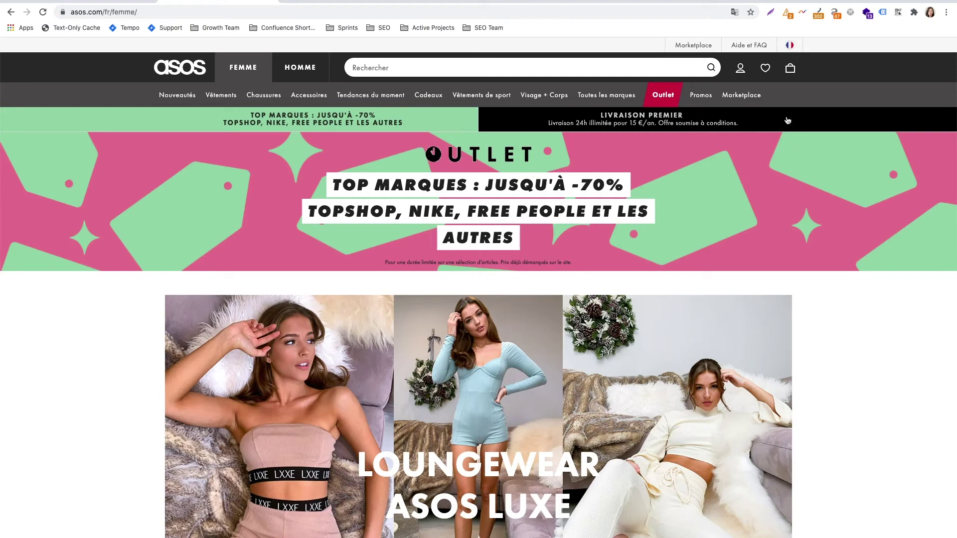
left_click(789, 45)
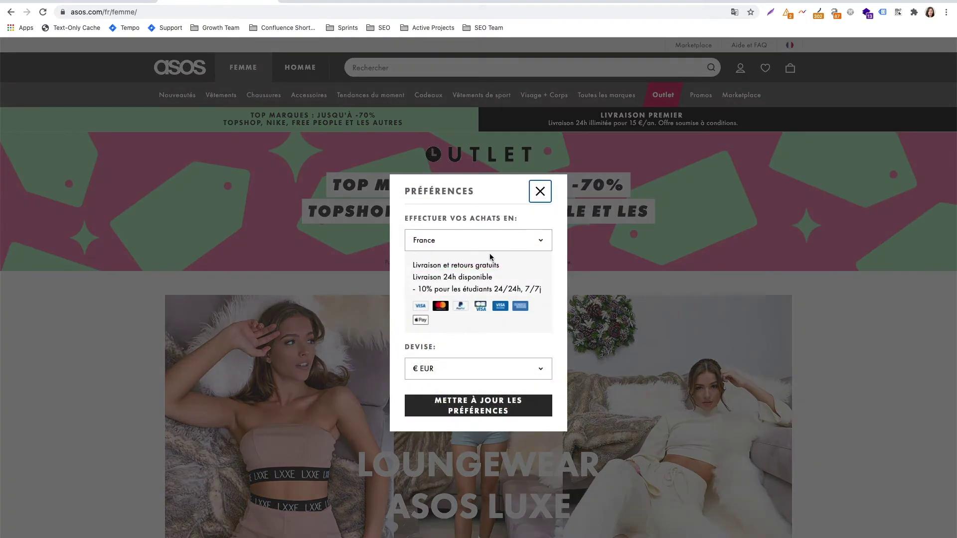
left_click(489, 241)
scroll(491, 384, "down", 15)
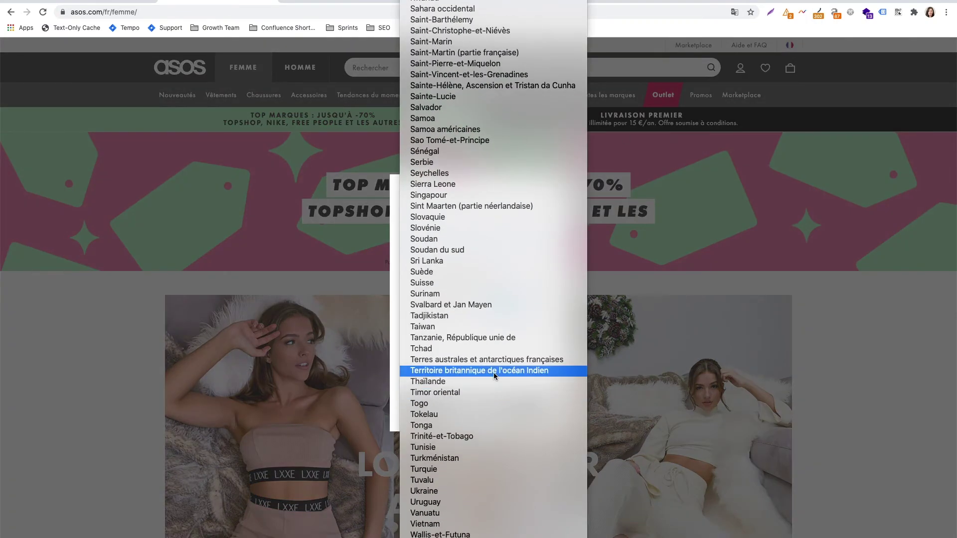
scroll(493, 373, "up", 20)
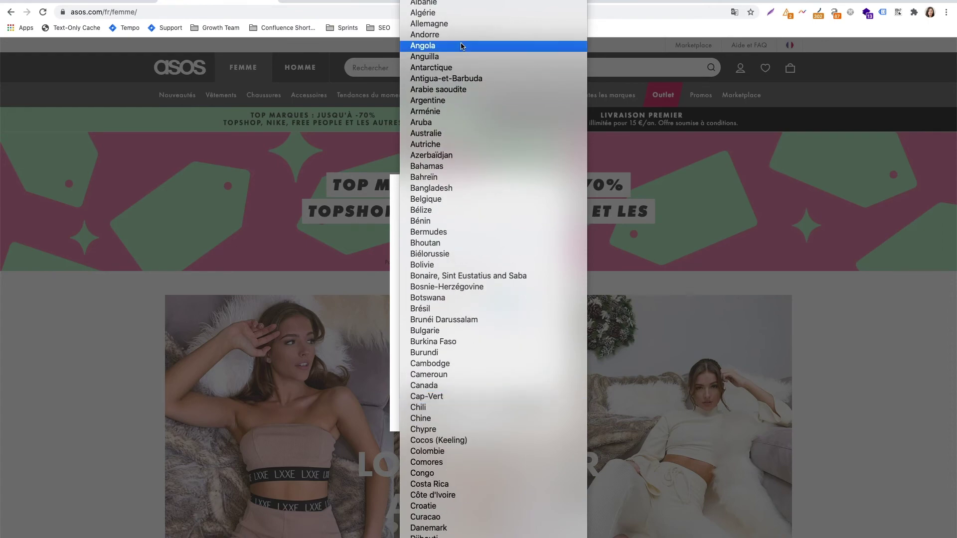
scroll(509, 413, "down", 20)
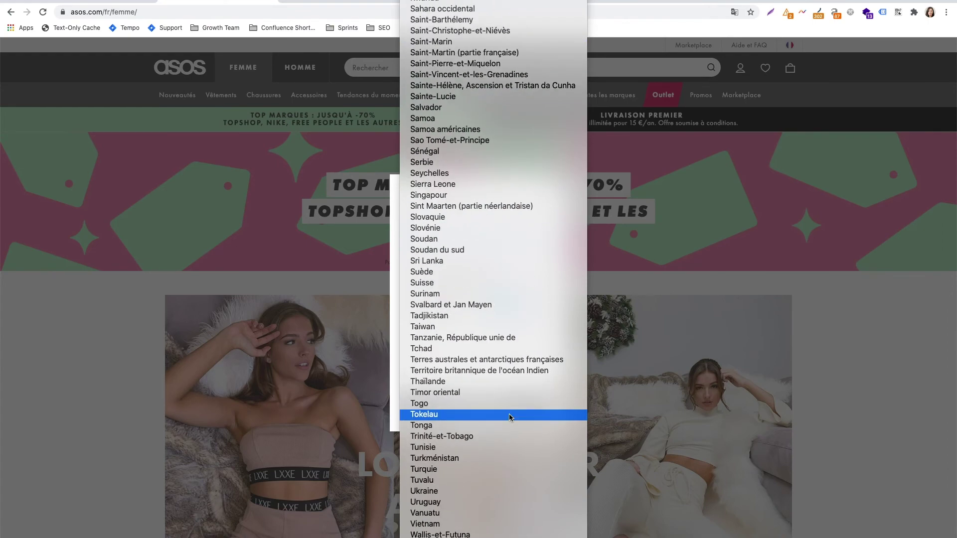
left_click(849, 489)
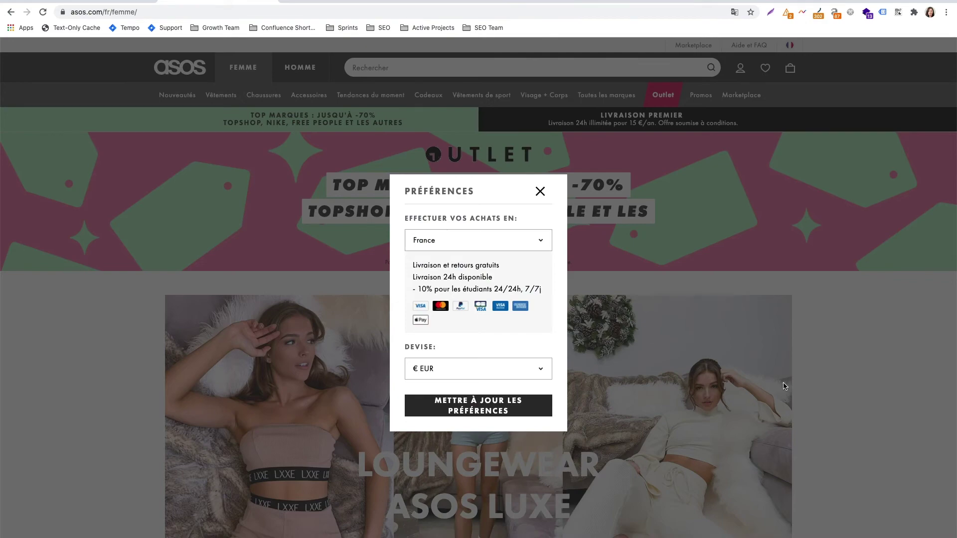
left_click(541, 192)
right_click(859, 377)
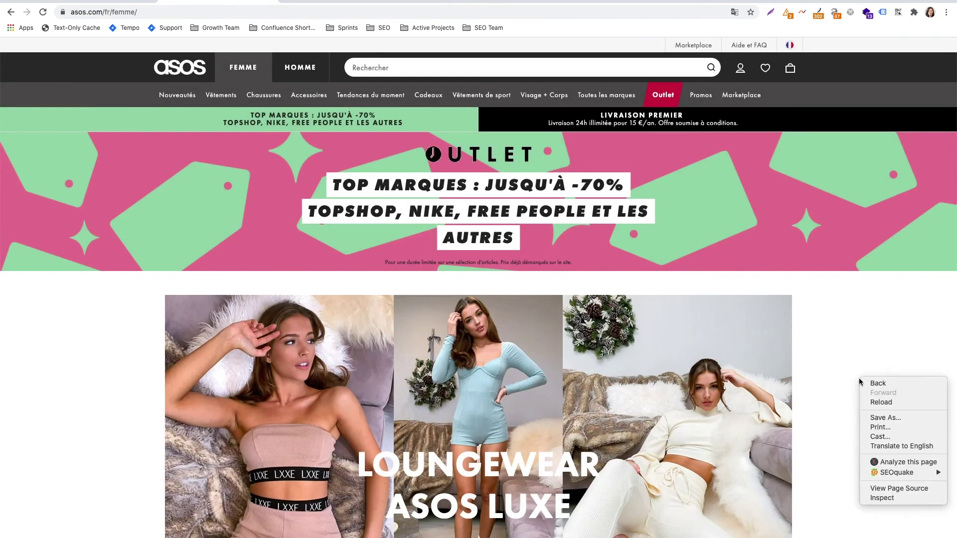
Open DevTools on the ASOS French women's page and search the Elements markup for 'hrefla'.
left_click(889, 499)
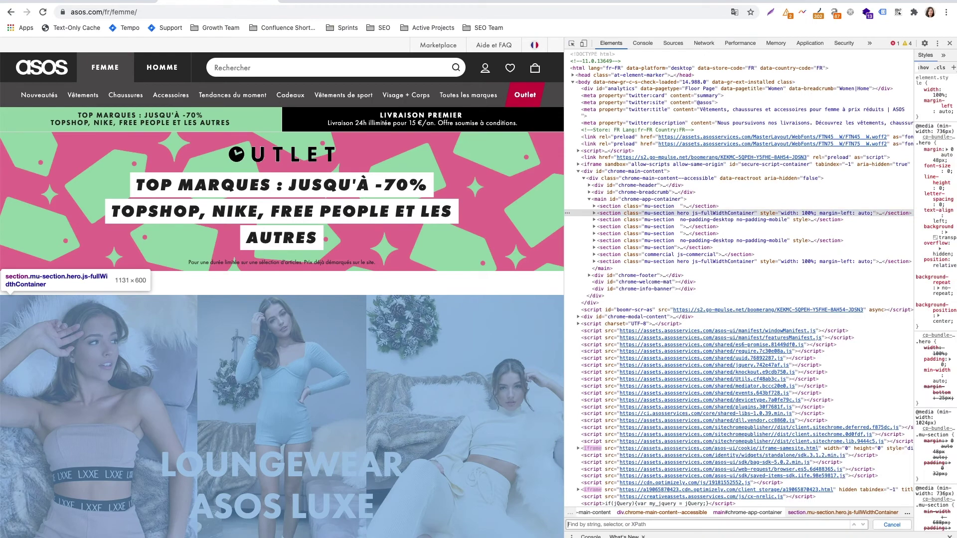
key("super+f")
type("hrefla")
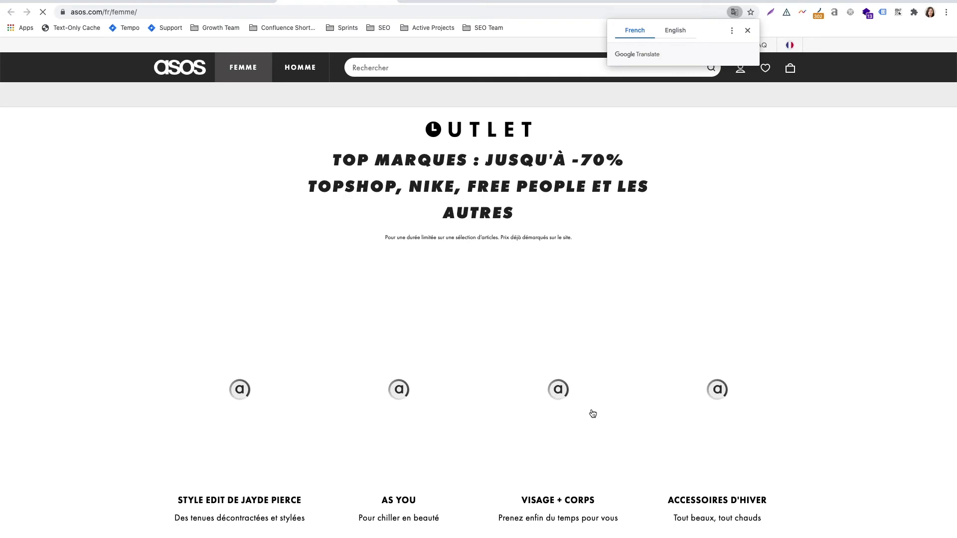
Inspect the ASOS fr/femme page and search its Elements code for 'hrefla'.
right_click(838, 376)
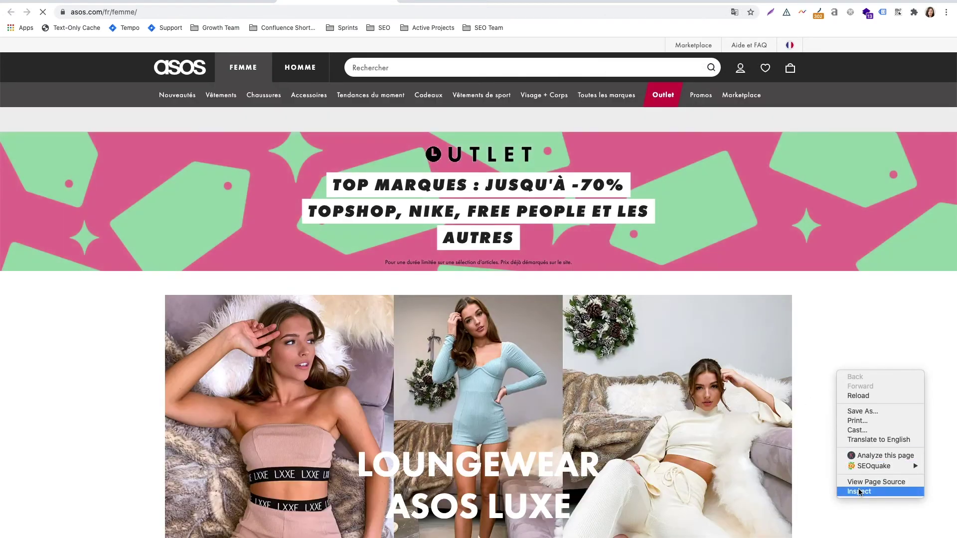
left_click(859, 493)
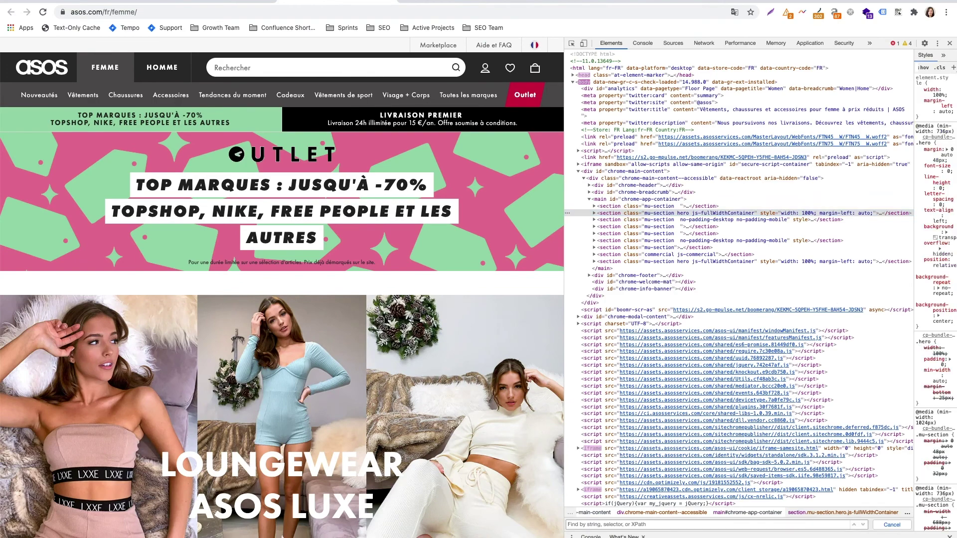
key("super+f")
type("hrefla")
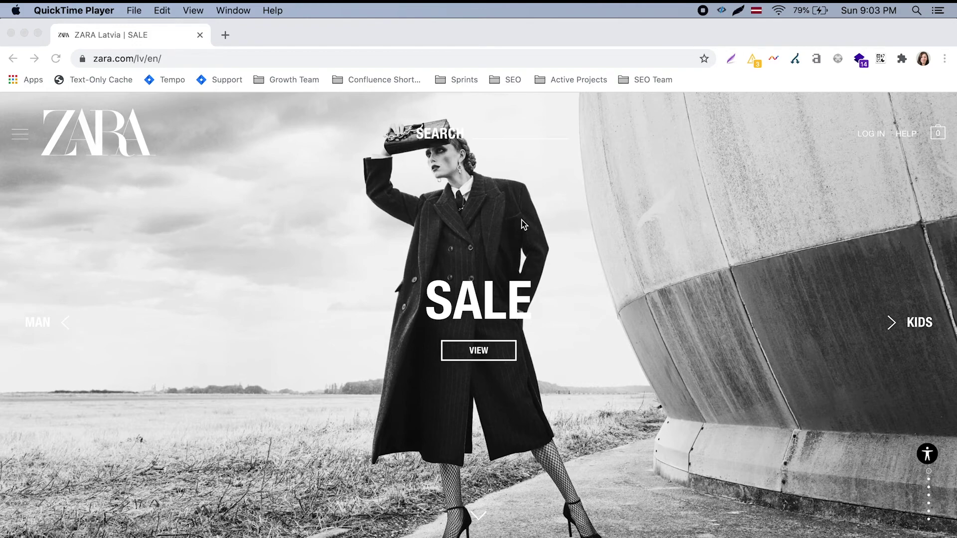
Inspect the Zara Latvia page and search its code for 'hreflang', finding 194 matches.
right_click(685, 282)
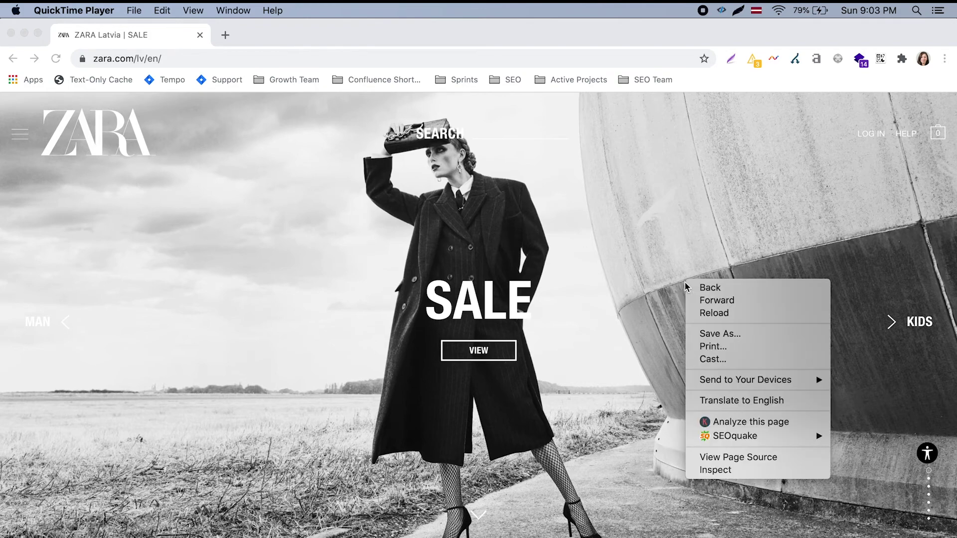
left_click(734, 476)
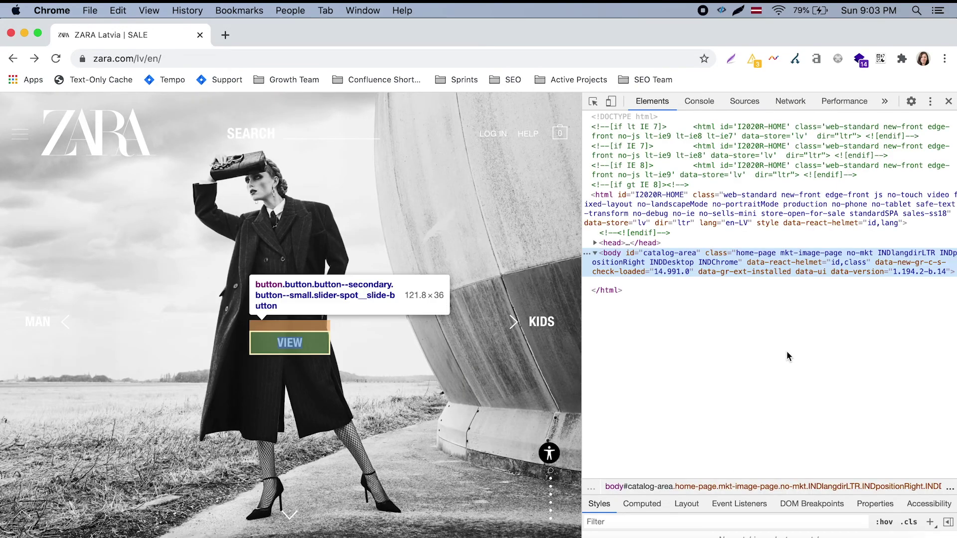
key("super+f")
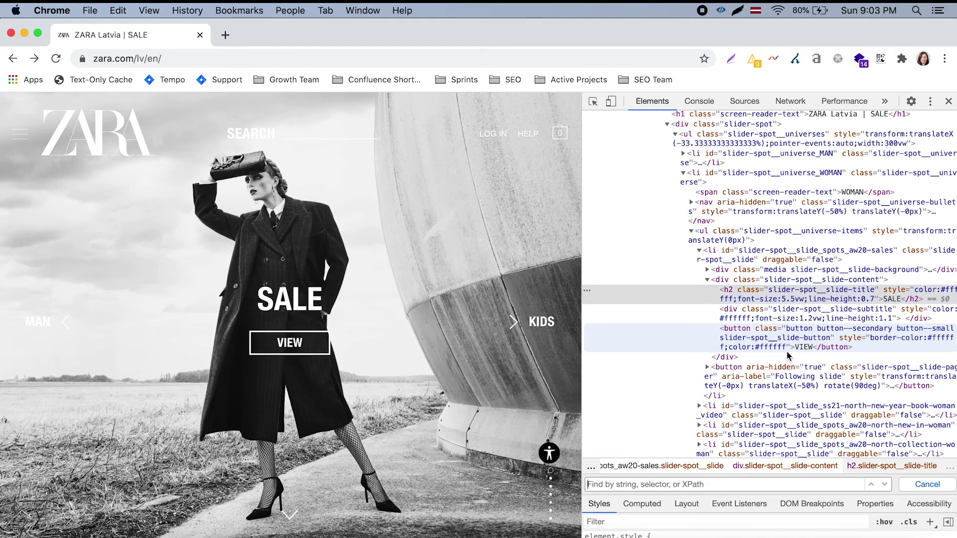
type("hreflang")
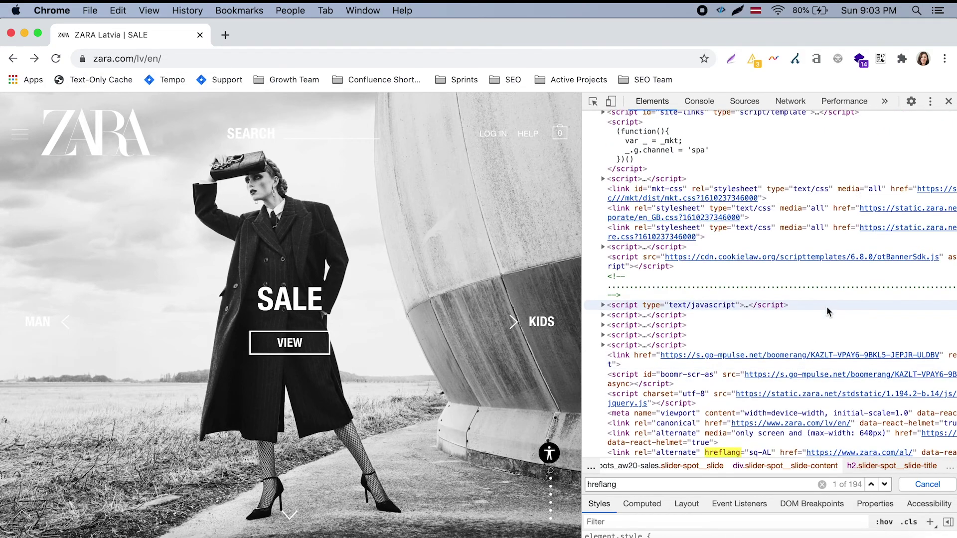
Scroll through the alternate links and copy the hr-BA href URL zara.com/ba/.
scroll(826, 306, "down", 10)
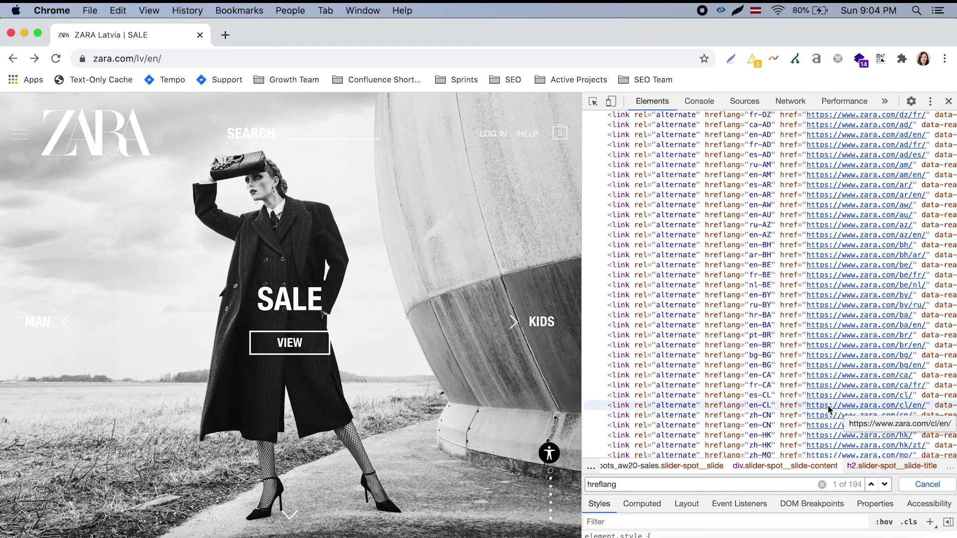
scroll(827, 406, "down", 2)
scroll(828, 404, "up", 3)
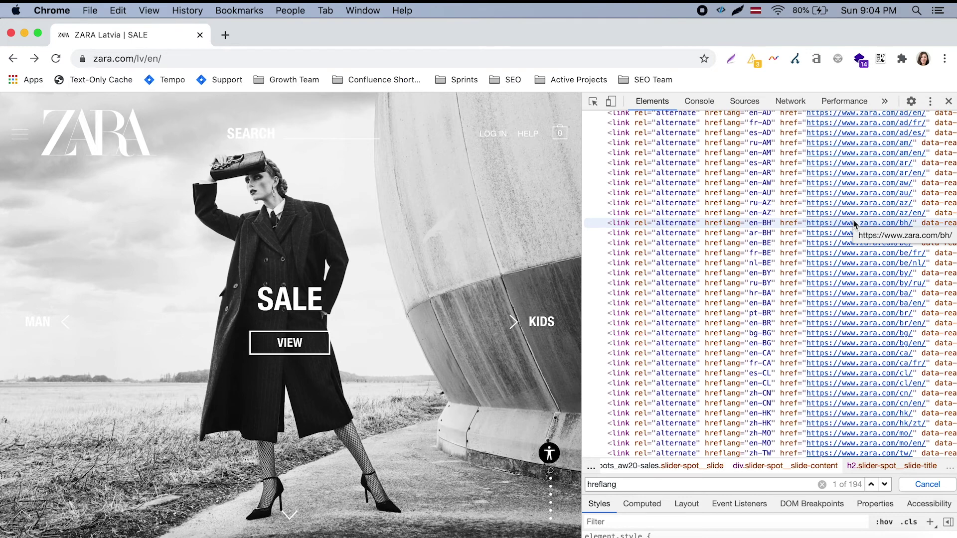
scroll(853, 219, "down", 2)
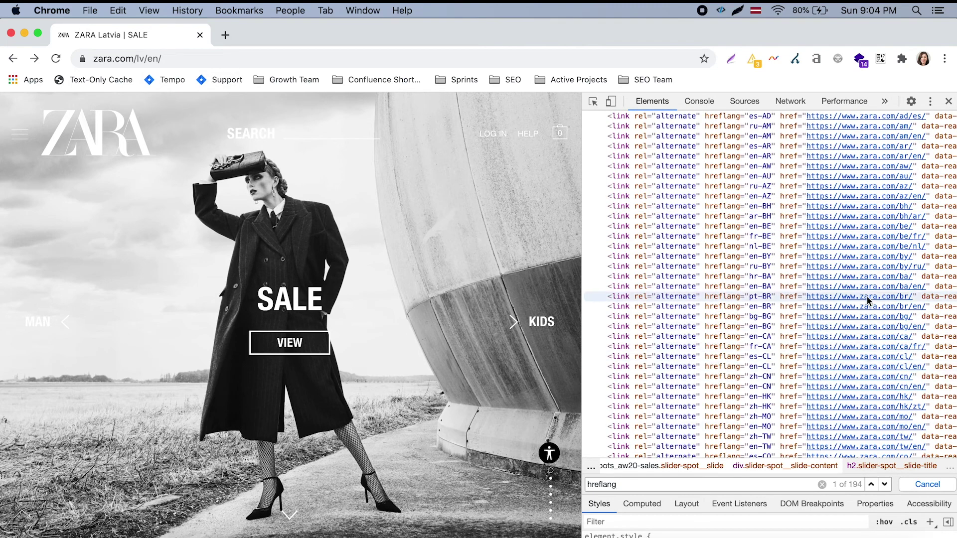
left_click(875, 278)
double_click(875, 277)
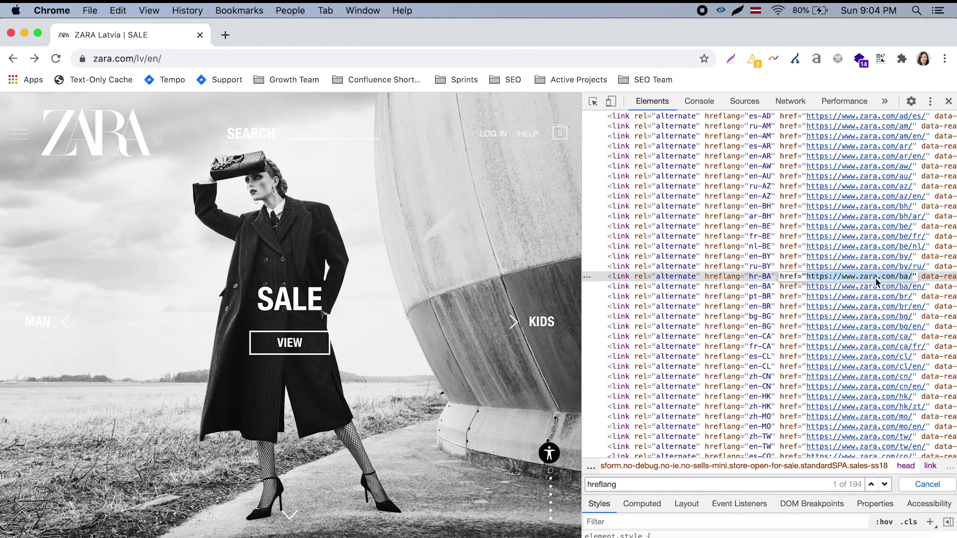
key("super+c")
Paste the copied zara.com/ba/ URL into the address bar and load it.
left_click(186, 58)
key("super+v")
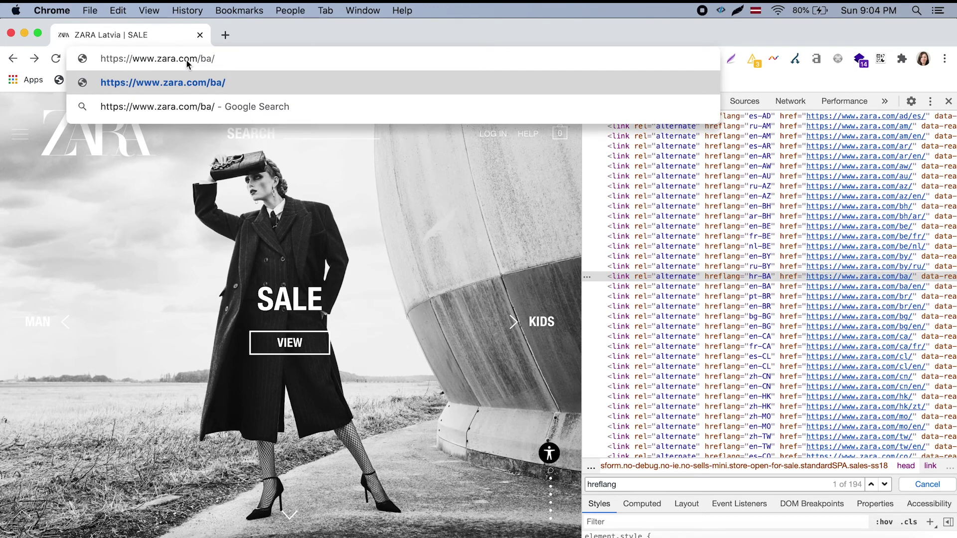
key("Return")
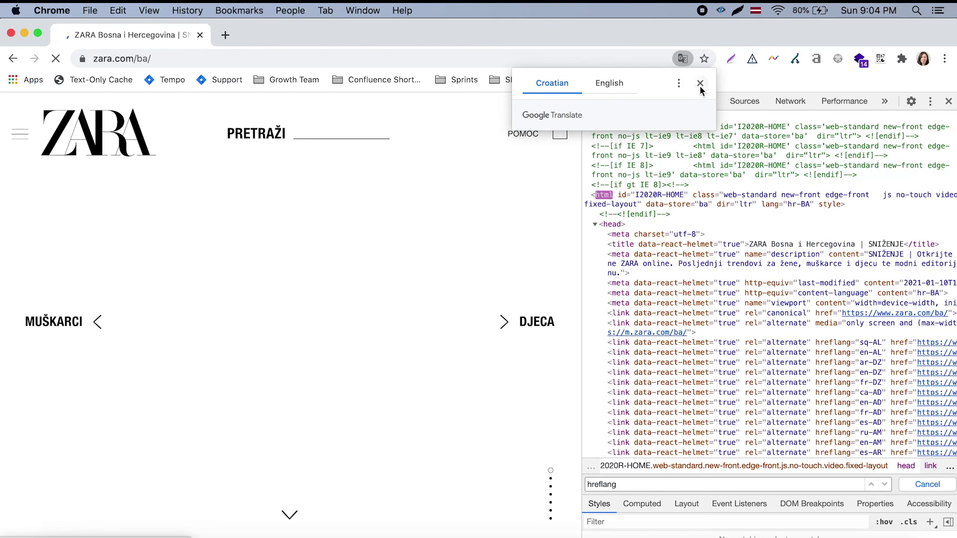
Dismiss the Translate offer and the country suggestion pop-up on Zara's Bosnia page.
left_click(700, 83)
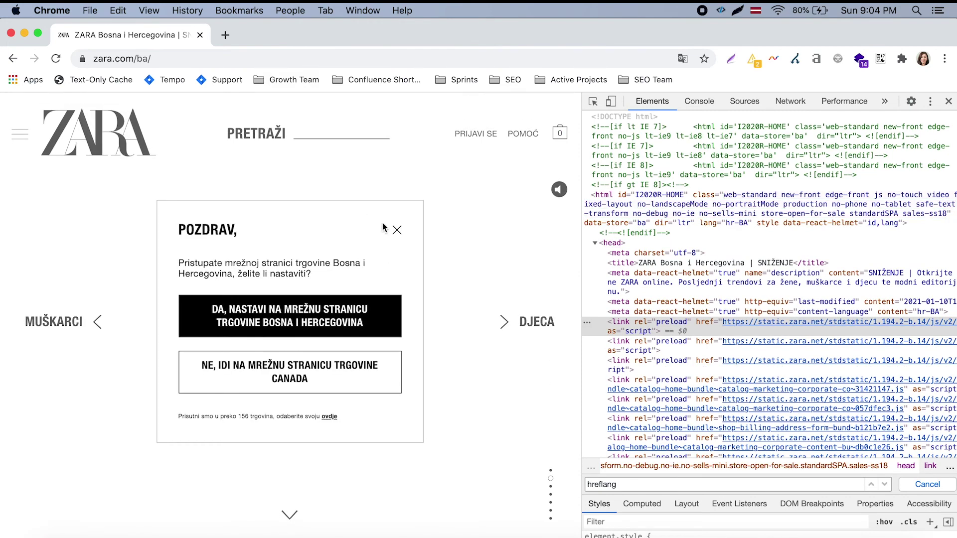
left_click(396, 231)
scroll(399, 239, "up", 2)
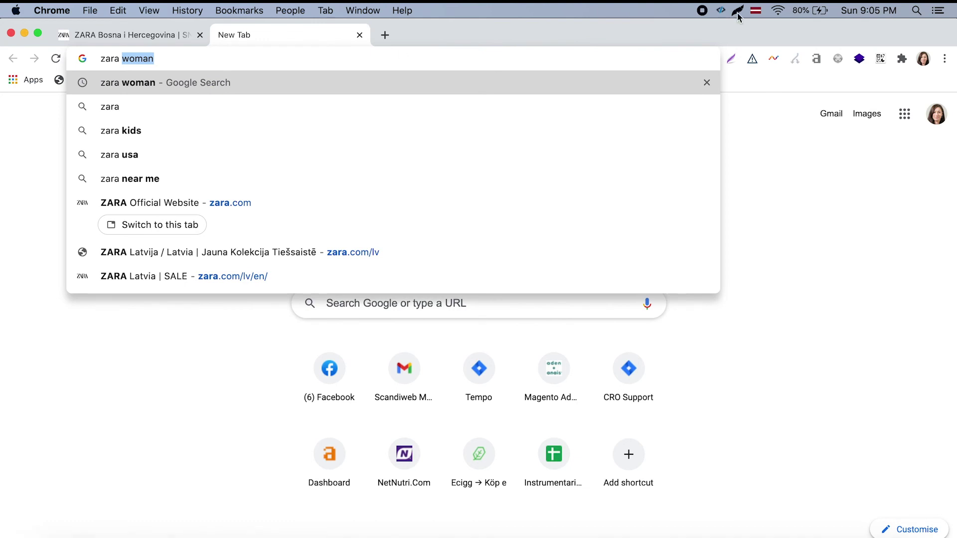
Check in Hoxx VPN Proxy that the location is Canada, then search Google for 'zara woman'.
left_click(901, 59)
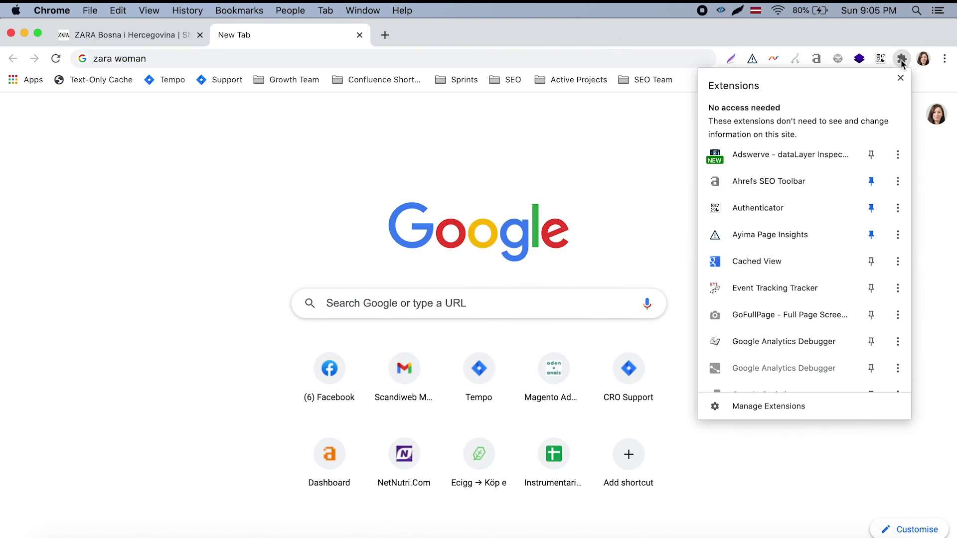
scroll(784, 295, "down", 5)
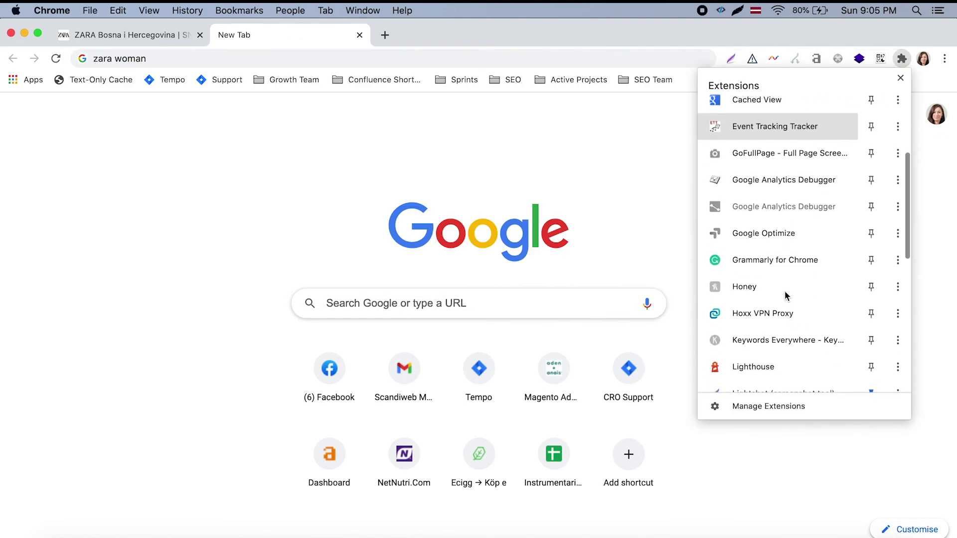
scroll(785, 296, "down", 2)
left_click(771, 261)
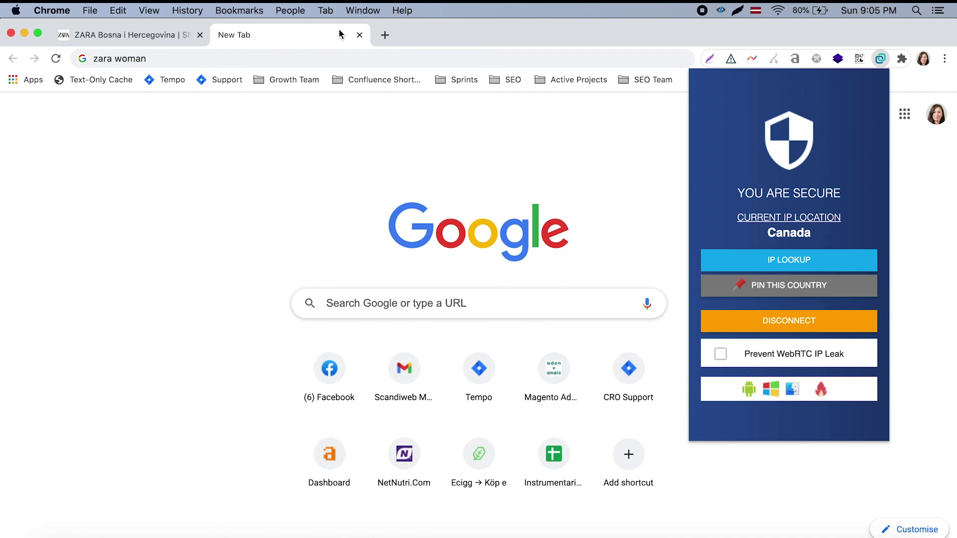
left_click(354, 58)
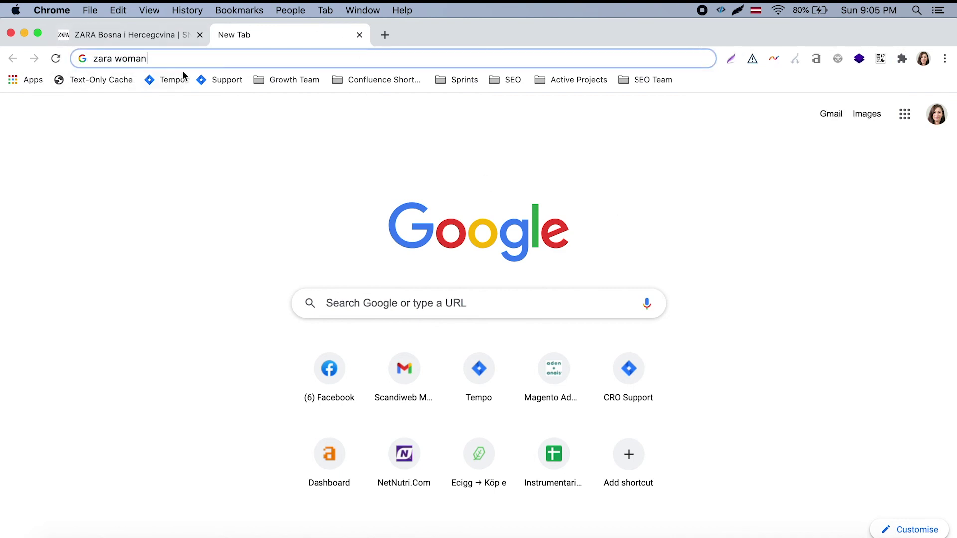
key("Return")
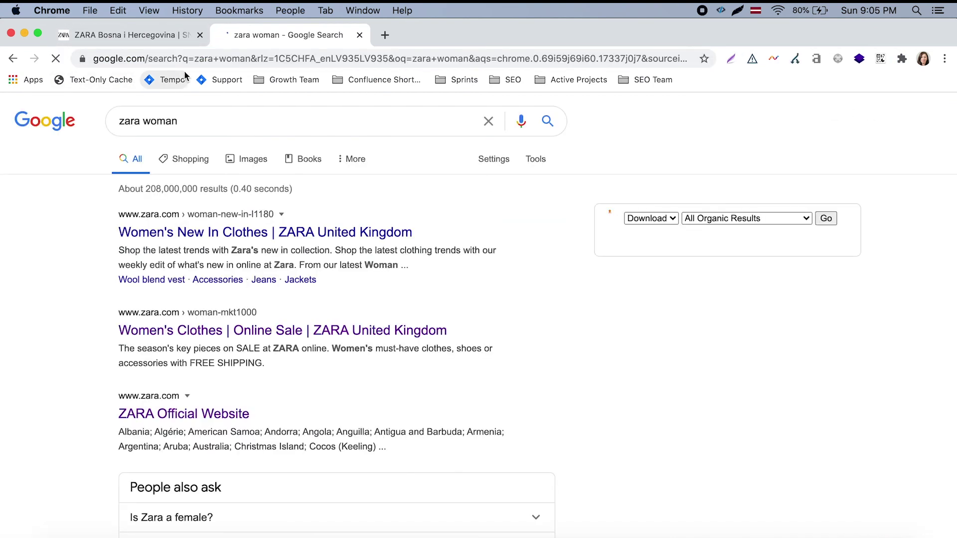
scroll(373, 282, "down", 1)
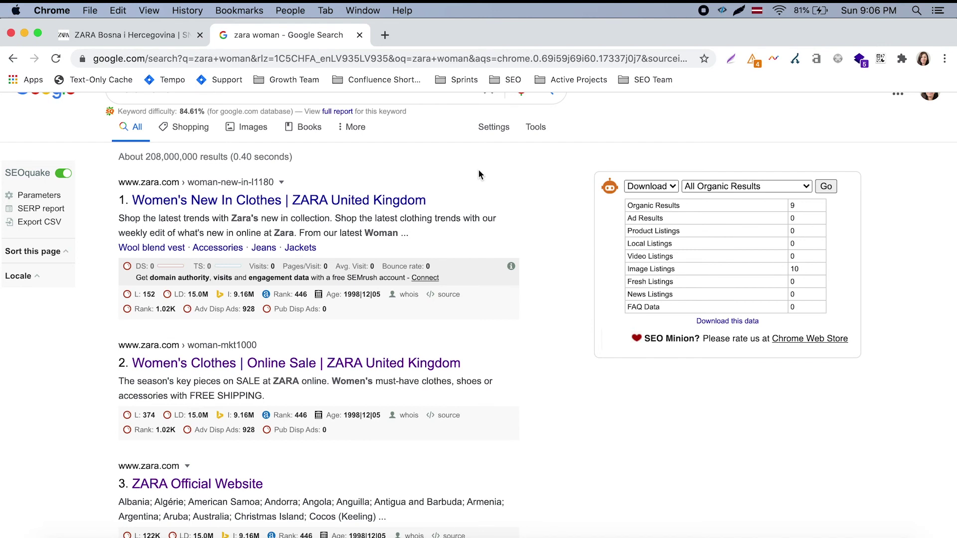
Open the top result, 'Women's New In Clothes | ZARA United Kingdom'.
left_click(360, 201)
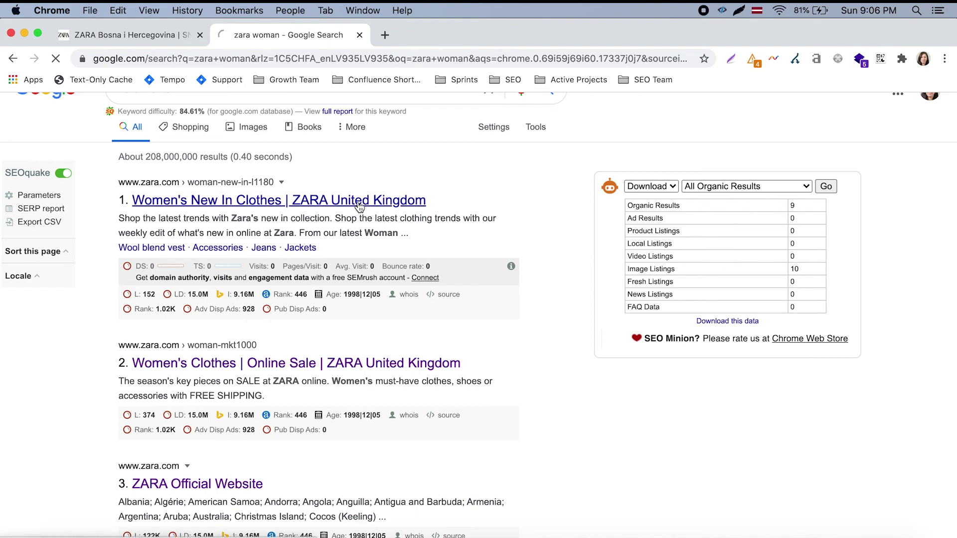